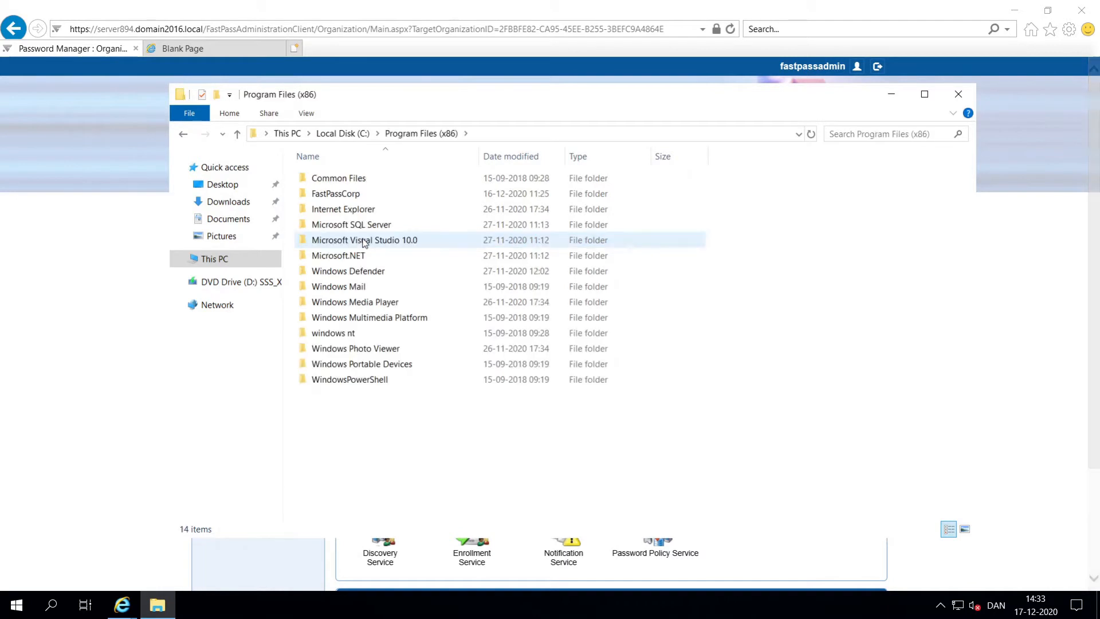
# Step: Find the 2022-09-01 license file under Program Files (x86) > FastPassCorp > License, then return to the browser
pyautogui.doubleClick(375, 195)
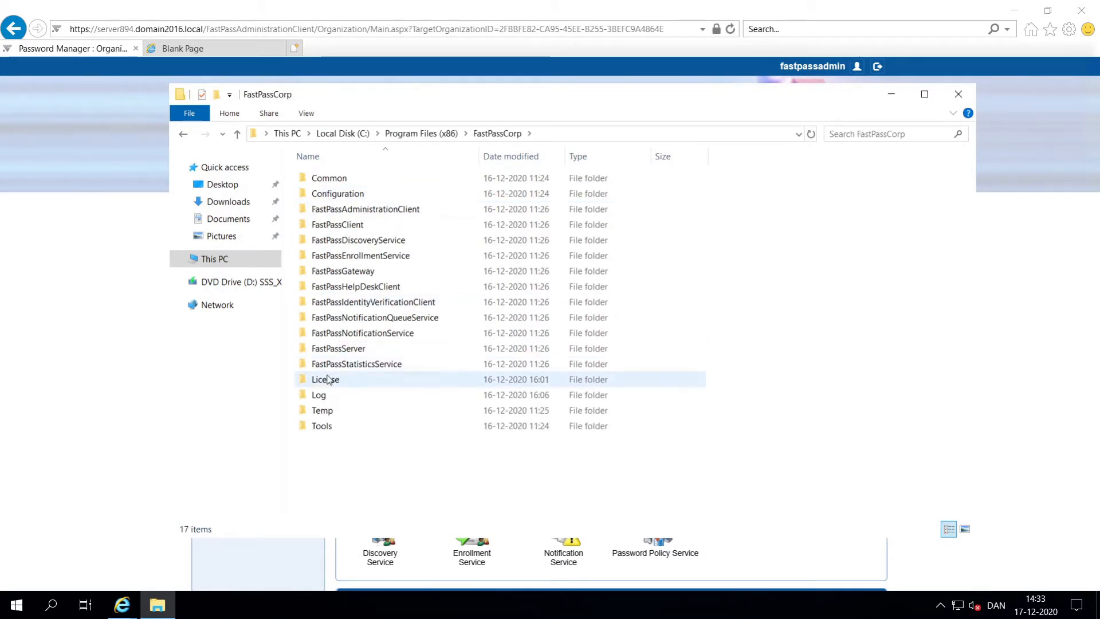
pyautogui.doubleClick(326, 378)
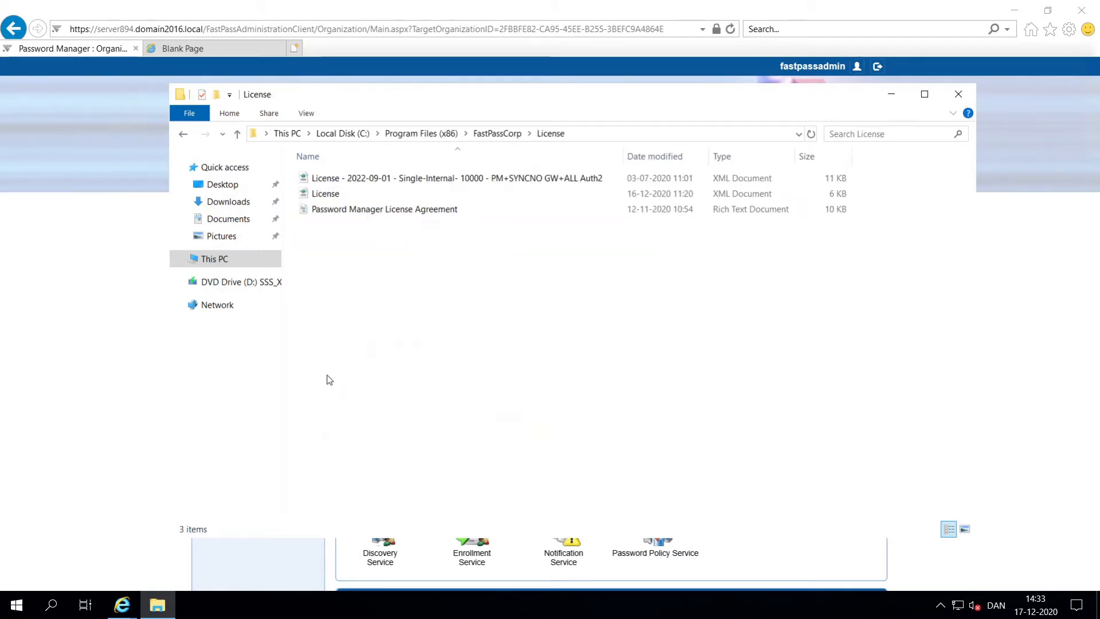
pyautogui.click(399, 181)
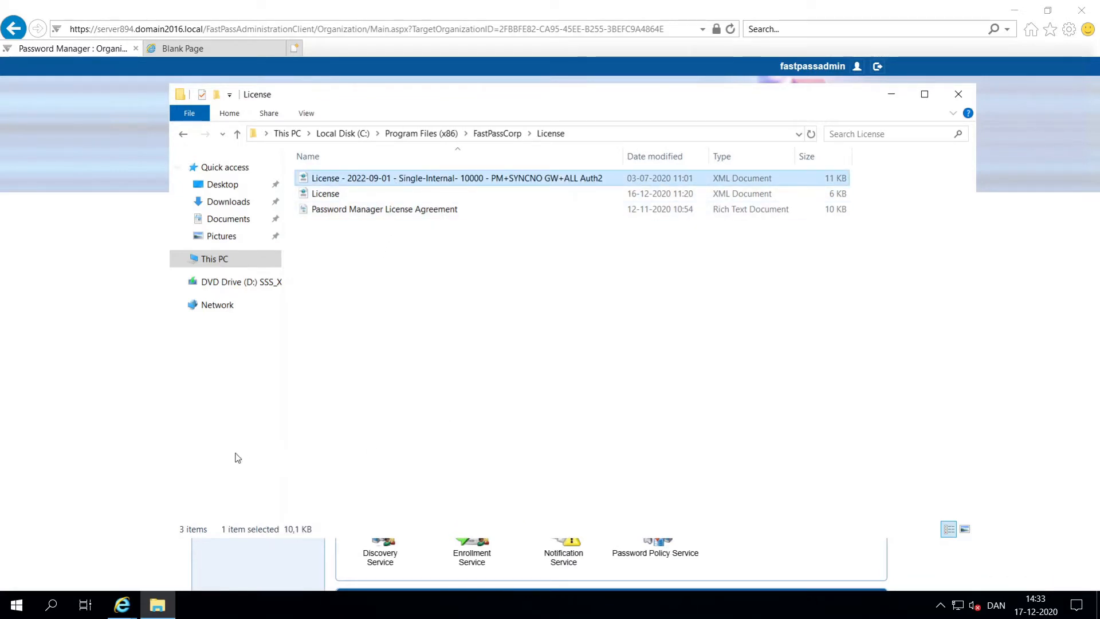
pyautogui.click(133, 448)
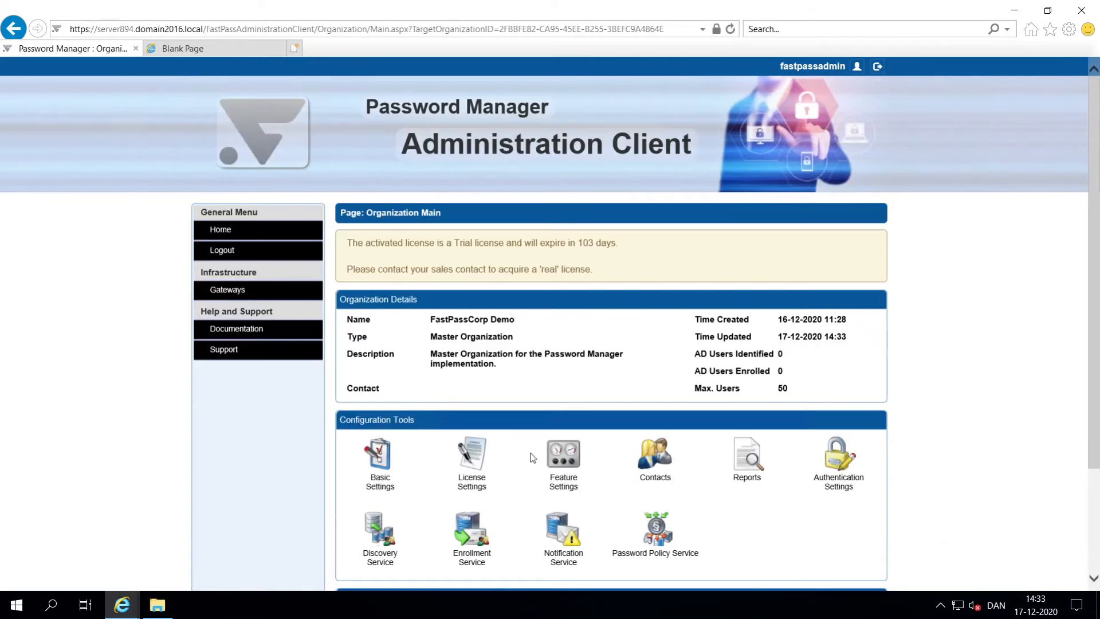
# Step: Activate the 2022-09-01 license file through License Settings > Change License
pyautogui.click(484, 462)
pyautogui.click(431, 533)
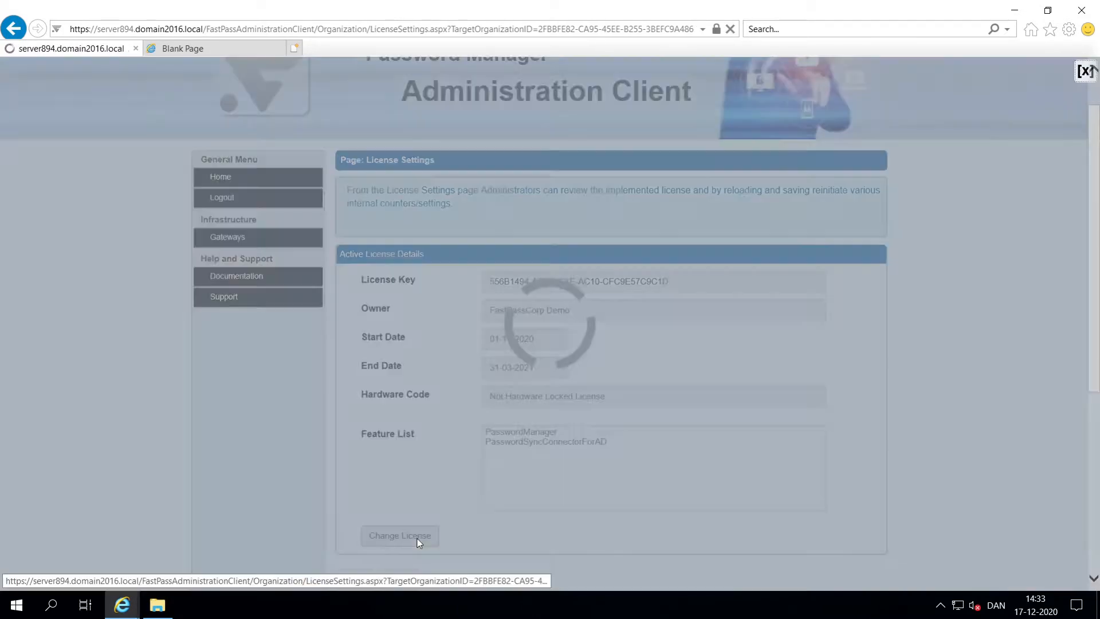
pyautogui.click(411, 553)
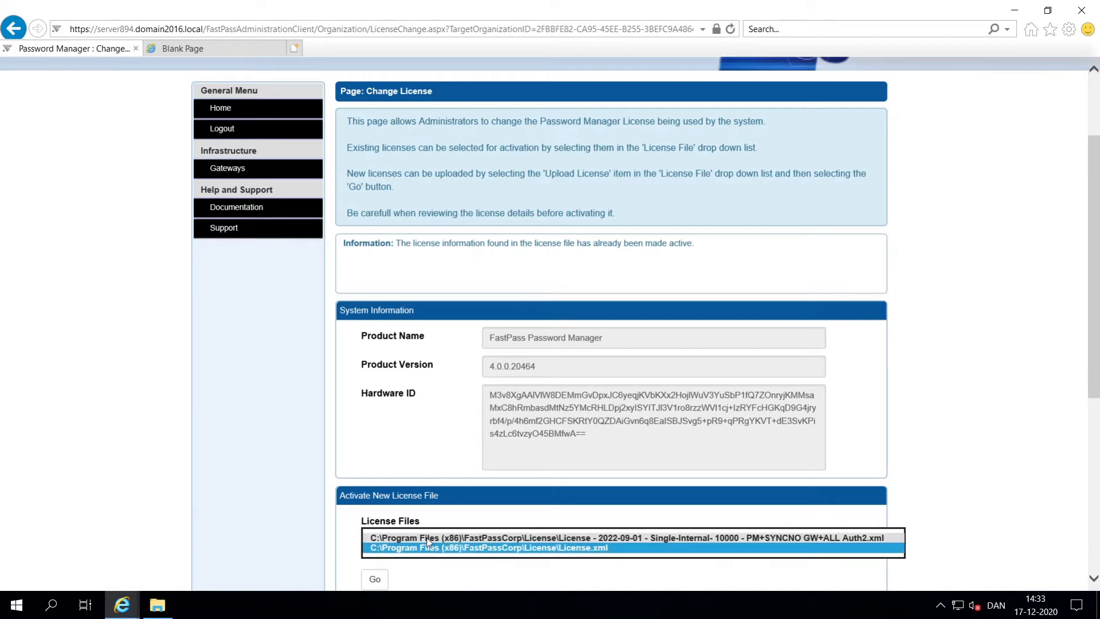
pyautogui.click(427, 544)
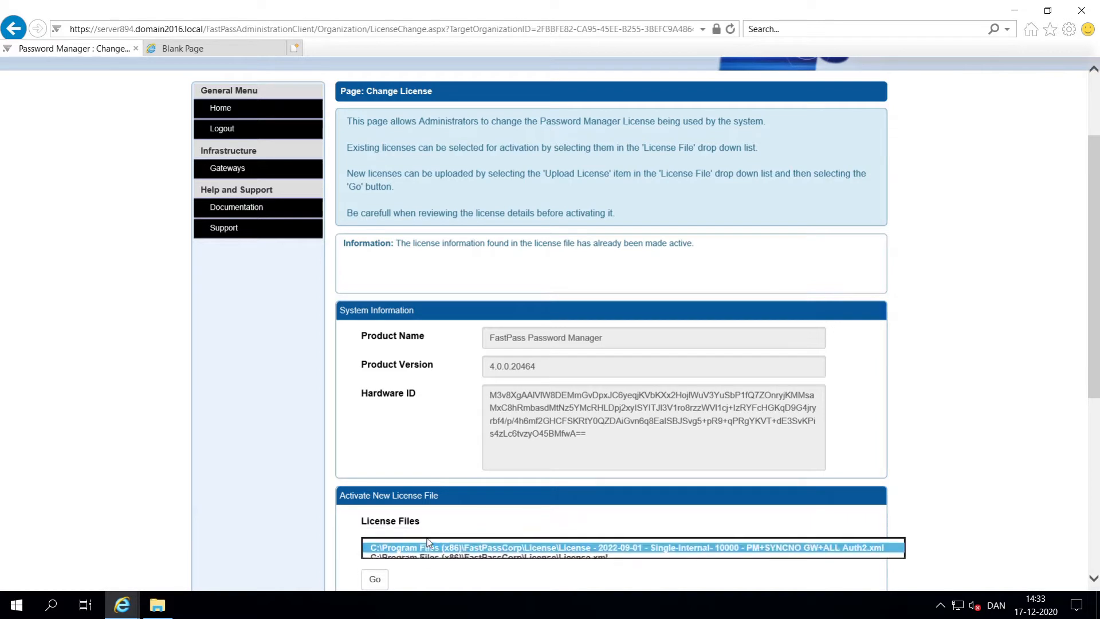
pyautogui.click(375, 579)
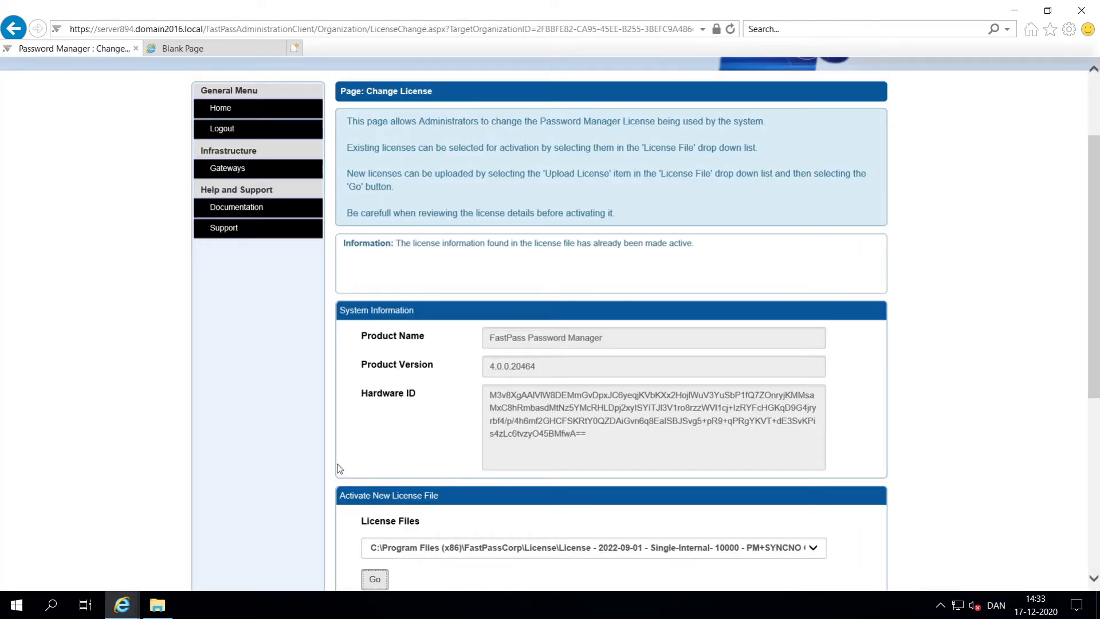
pyautogui.scroll(-4, 337, 468)
pyautogui.scroll(-2, 338, 468)
pyautogui.click(353, 550)
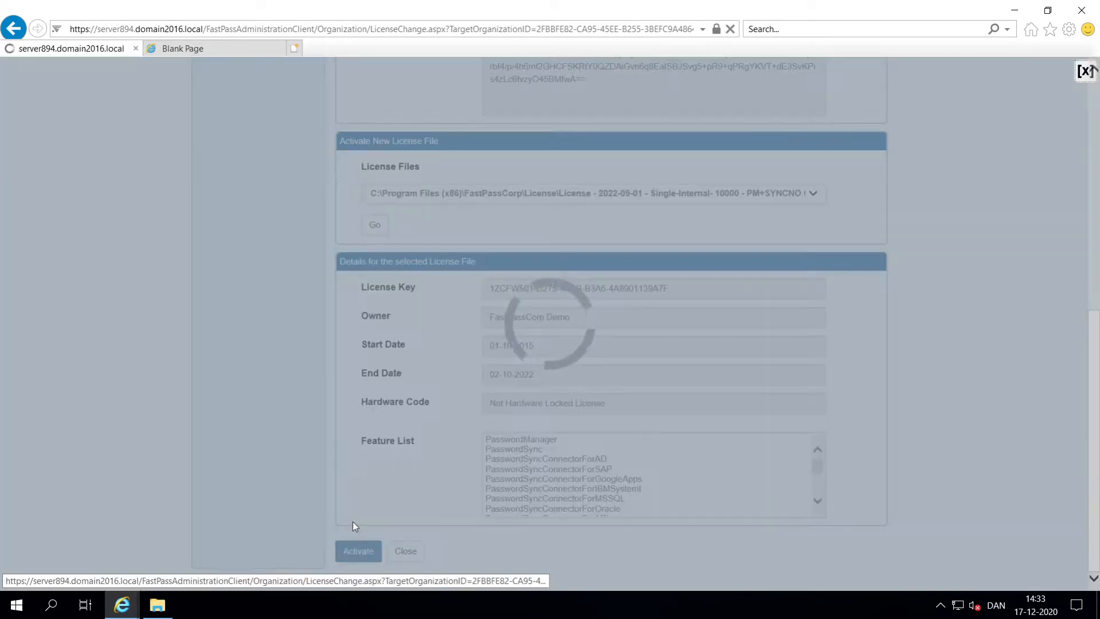
# Step: Close license settings and start adding a new user repository
pyautogui.scroll(-3, 347, 453)
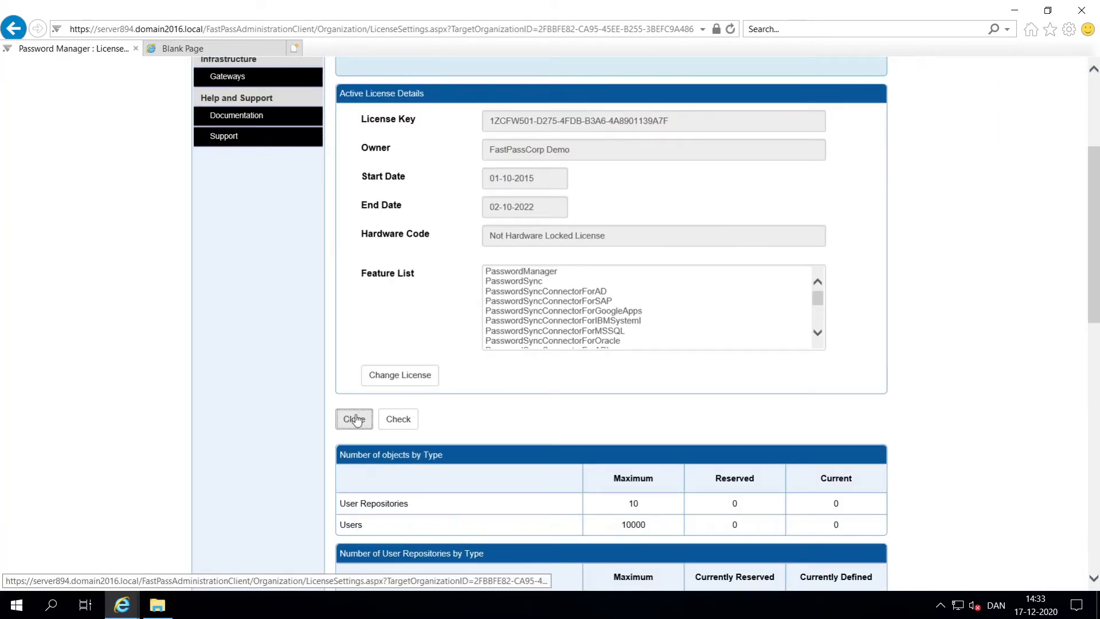
pyautogui.click(355, 419)
pyautogui.scroll(-3, 483, 447)
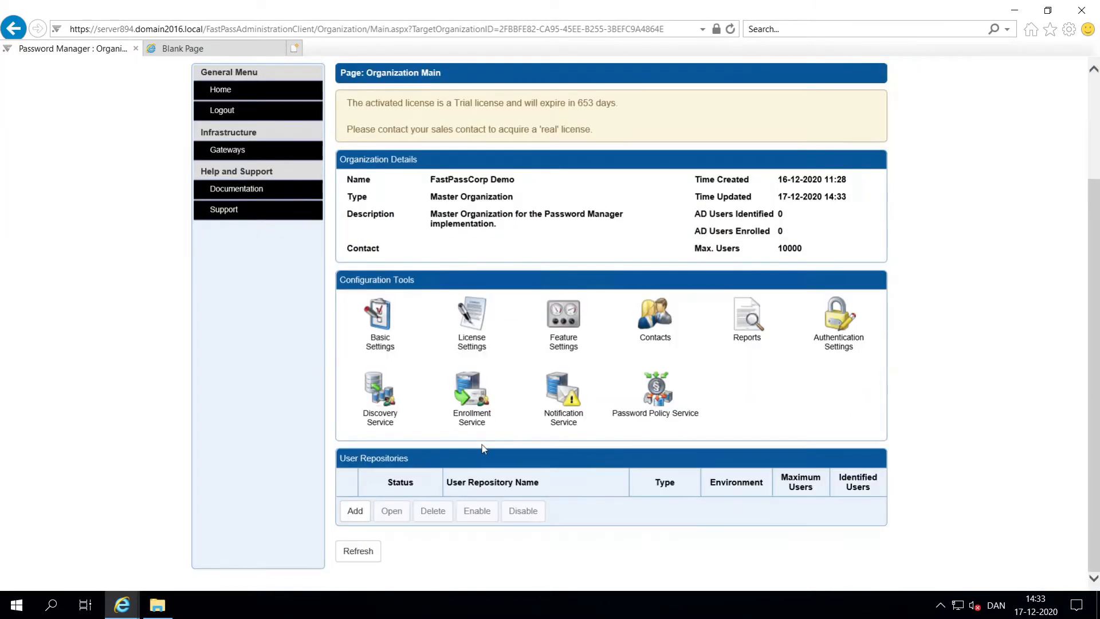
pyautogui.click(345, 511)
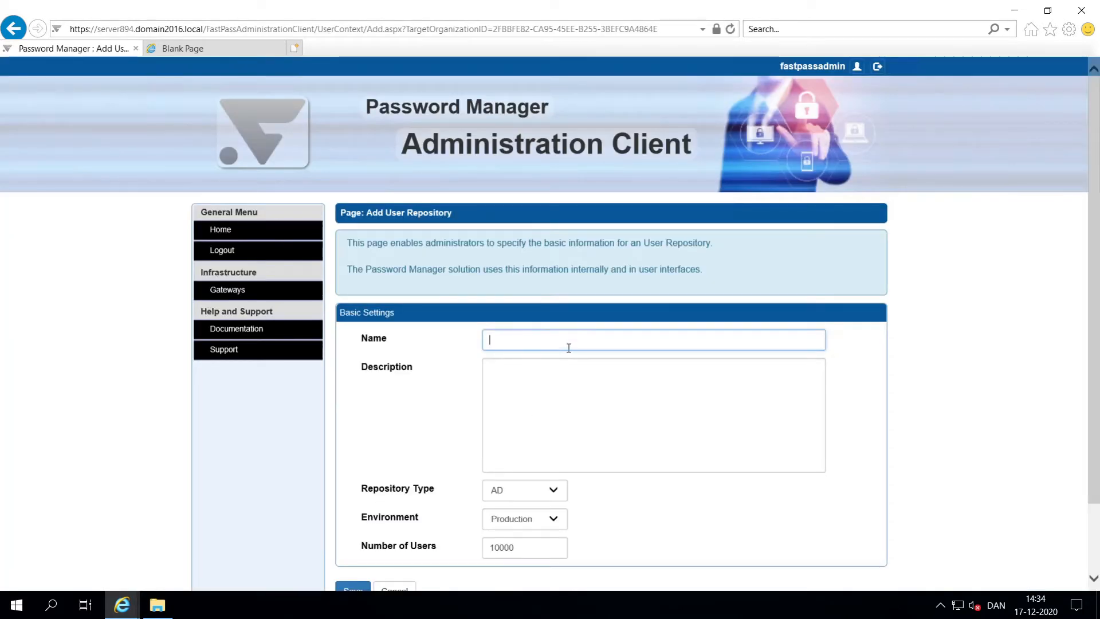
# Step: Save a Domain2016.local user repository with the same description and open its connection settings
pyautogui.write('Domain')
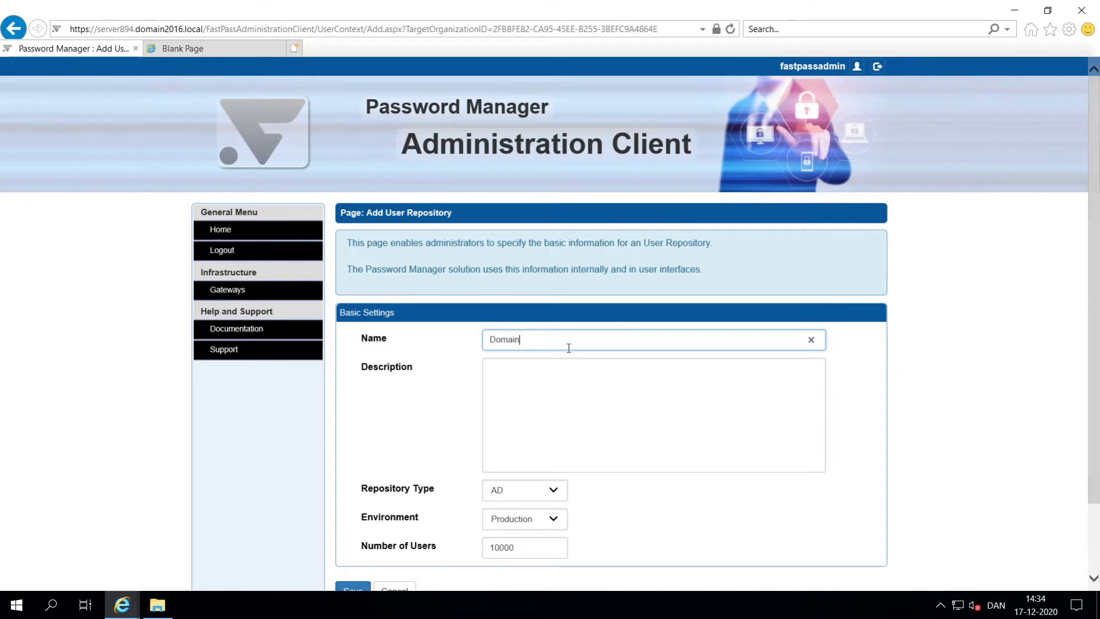
pyautogui.write('2016.local')
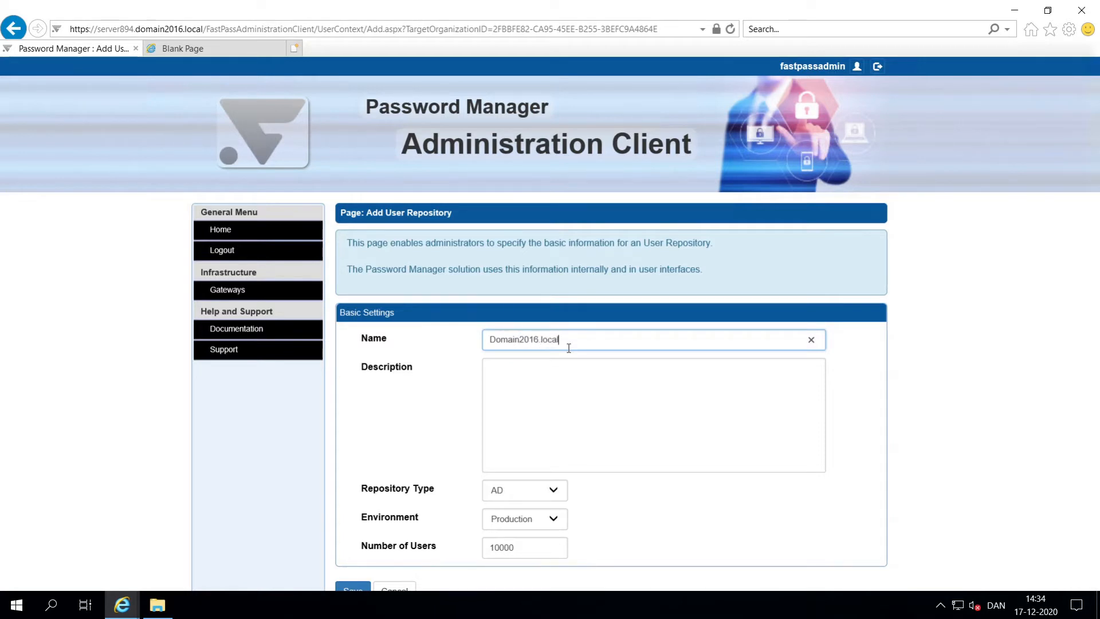
pyautogui.hotkey('ctrl', 'a')
pyautogui.hotkey('ctrl', 'c')
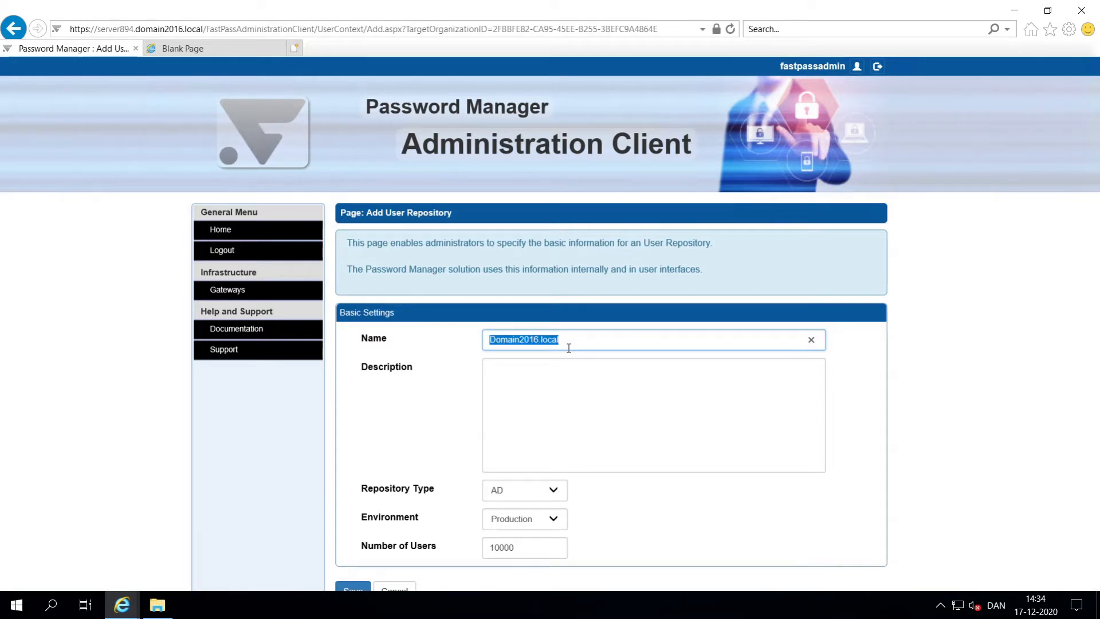
pyautogui.press('Tab')
pyautogui.hotkey('ctrl', 'v')
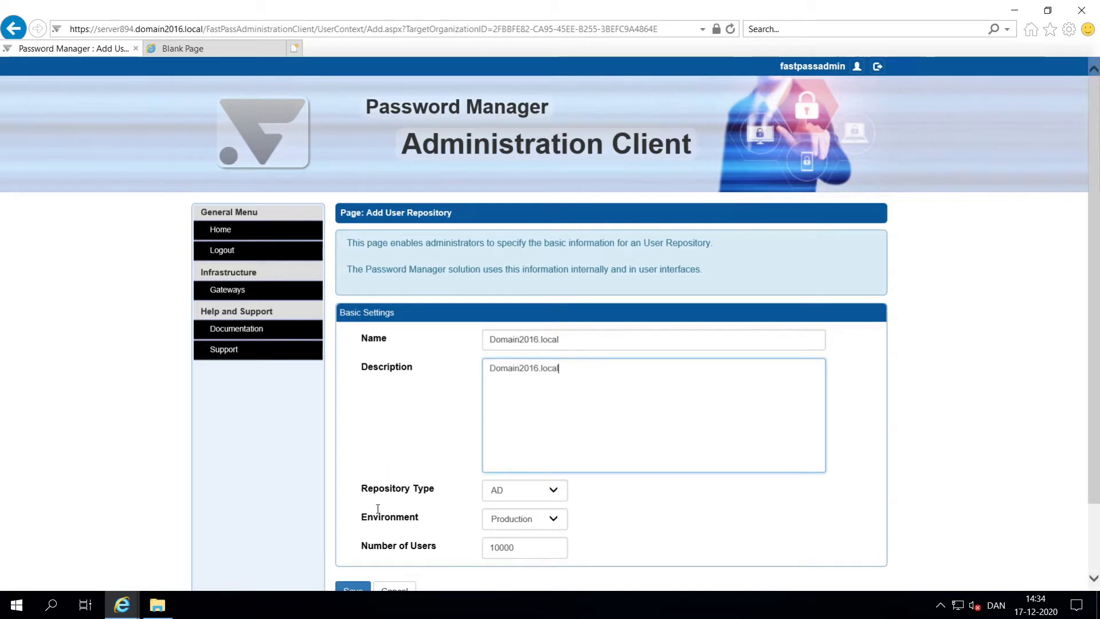
pyautogui.click(351, 588)
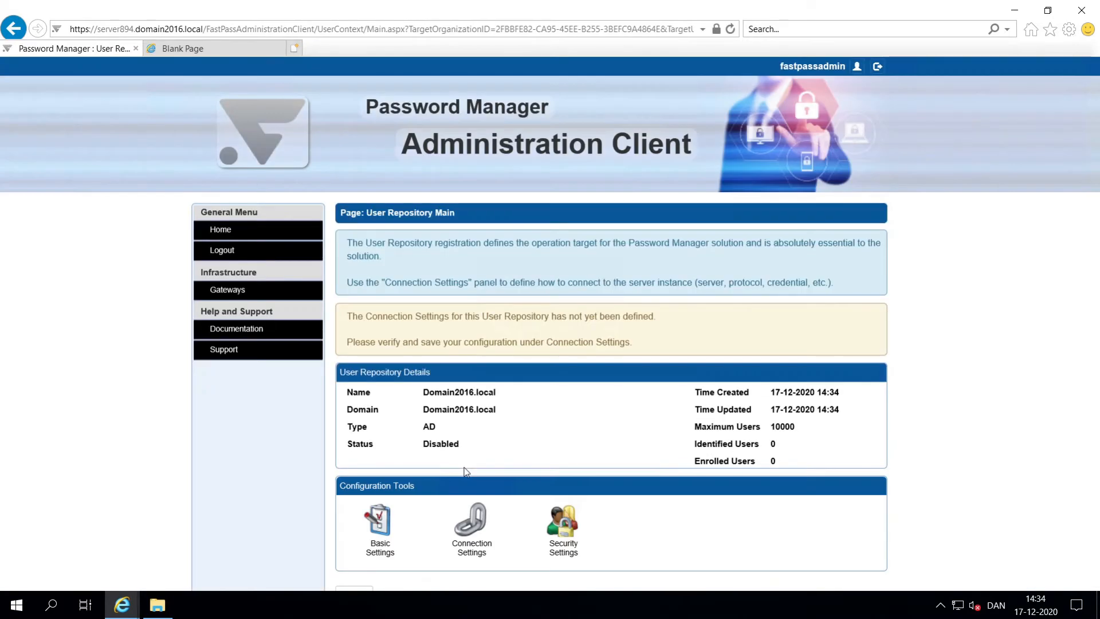
pyautogui.click(470, 521)
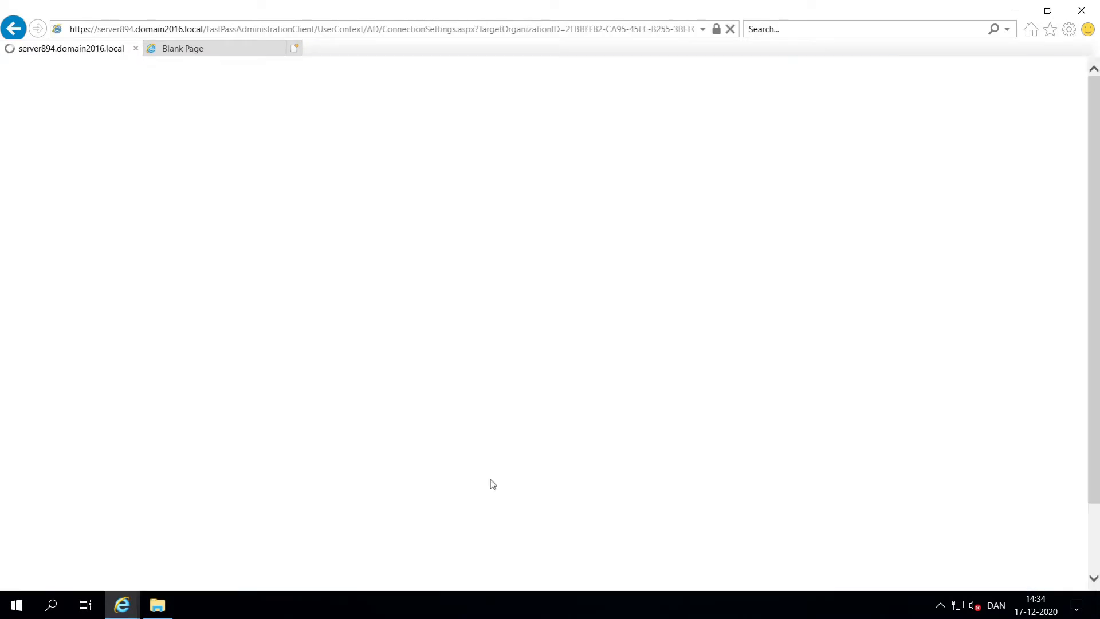
# Step: Set the NetBIOS name to Domain2016 and remove the stray dot from the connection string
pyautogui.click(538, 367)
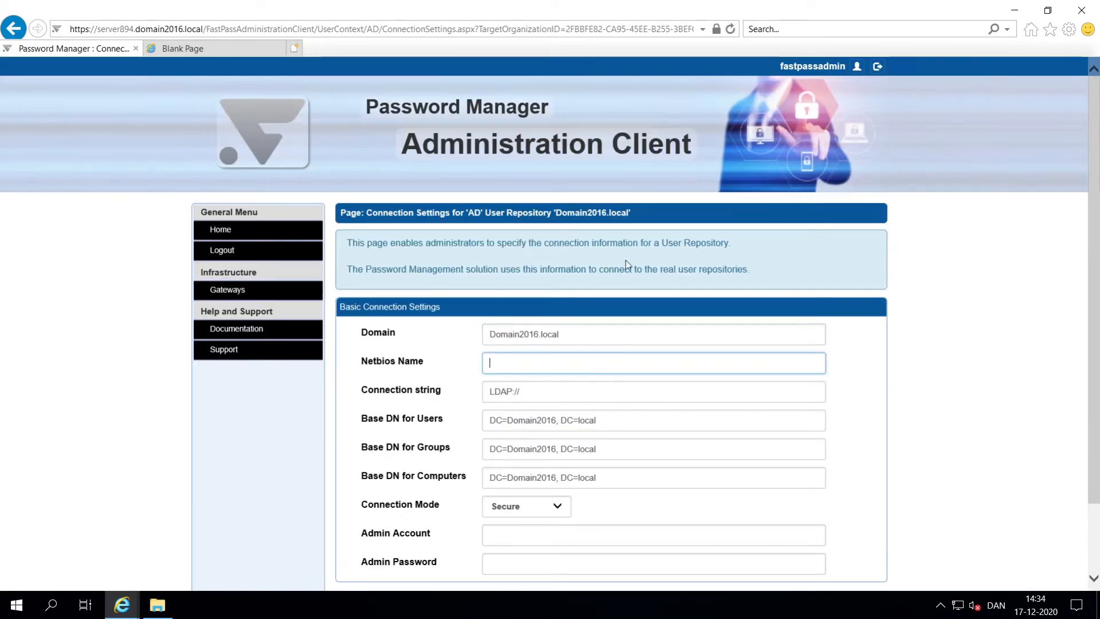
pyautogui.hotkey('ctrl', 'v')
pyautogui.press('BackSpace')
pyautogui.press('BackSpace')
pyautogui.press('BackSpace')
pyautogui.press('BackSpace')
pyautogui.press('BackSpace')
pyautogui.press('BackSpace')
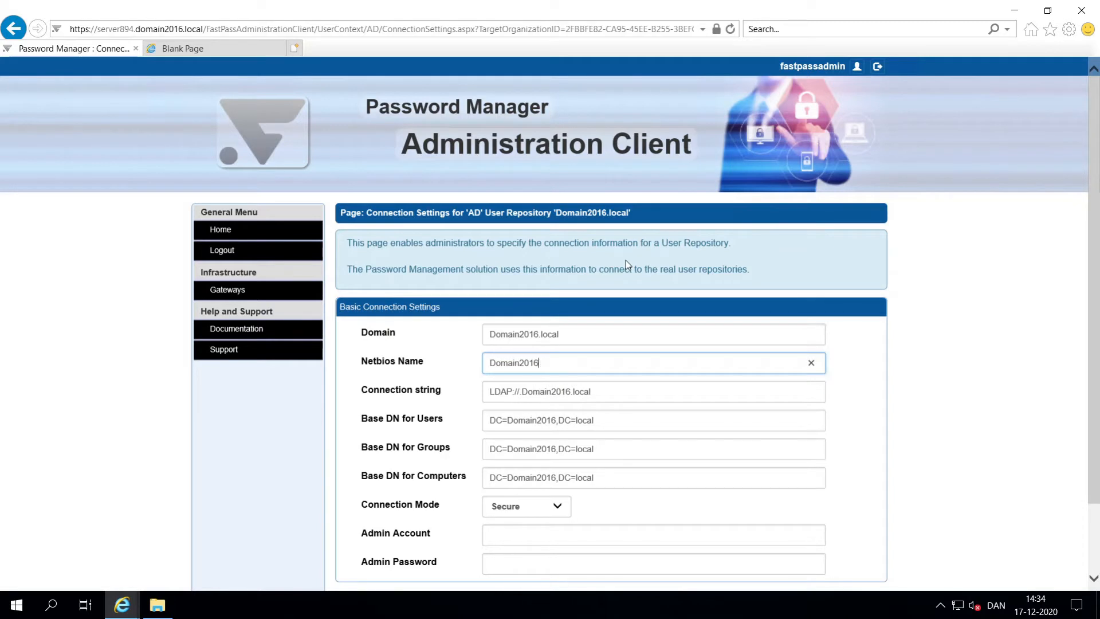
pyautogui.click(520, 393)
pyautogui.press('BackSpace')
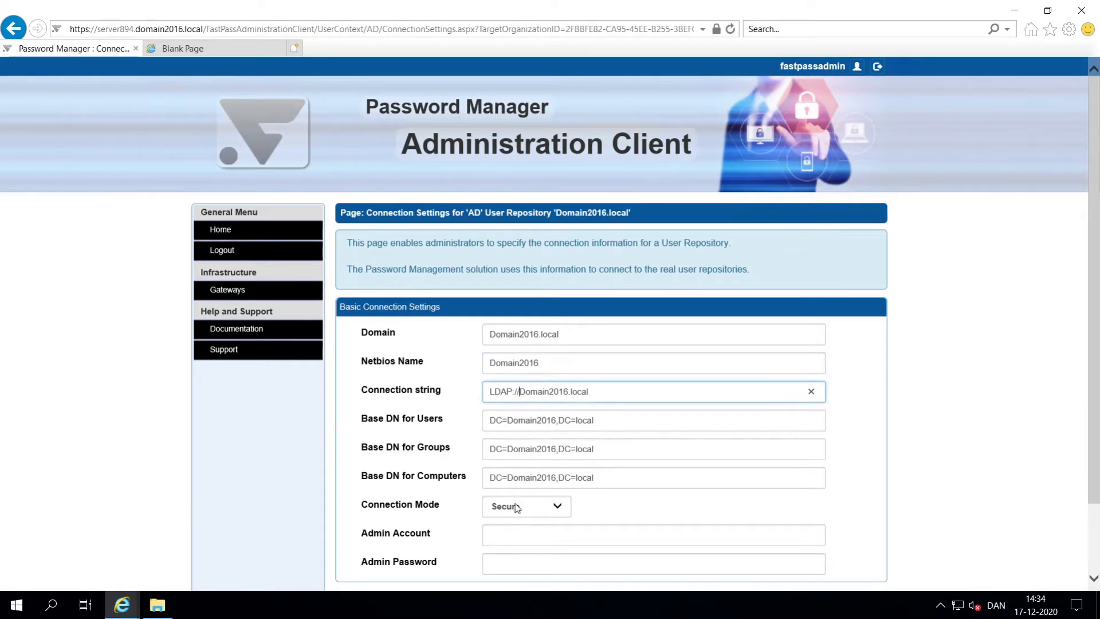
# Step: Enter the admin account and password, verify the connection, and save the settings
pyautogui.click(518, 540)
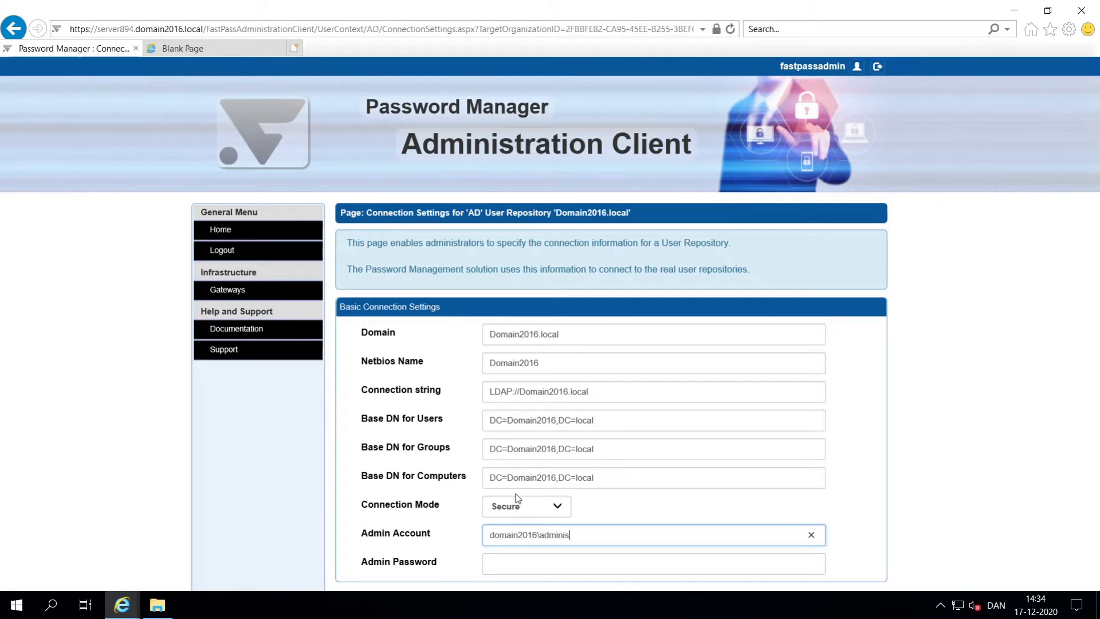
pyautogui.press('Tab')
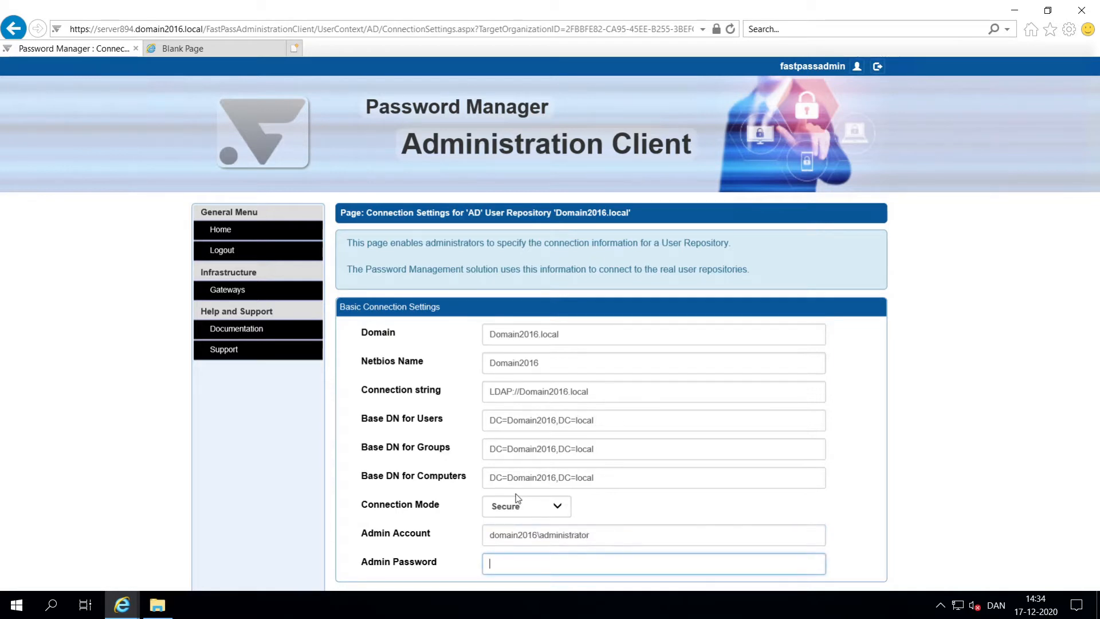
pyautogui.write('••••••')
pyautogui.scroll(-2, 295, 561)
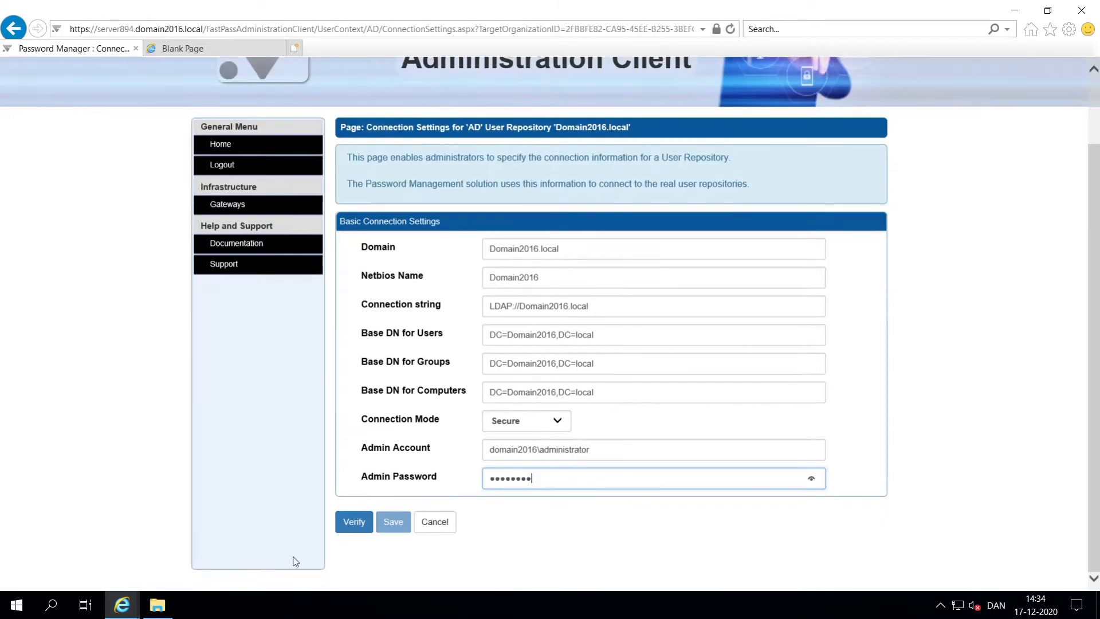
pyautogui.click(352, 521)
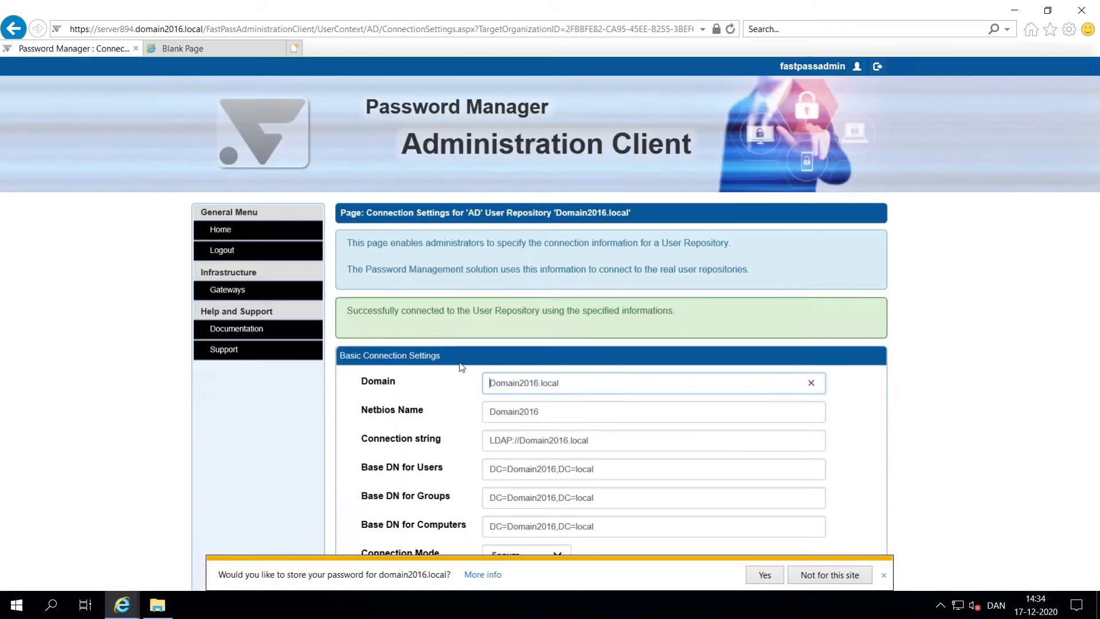
pyautogui.scroll(-2, 899, 464)
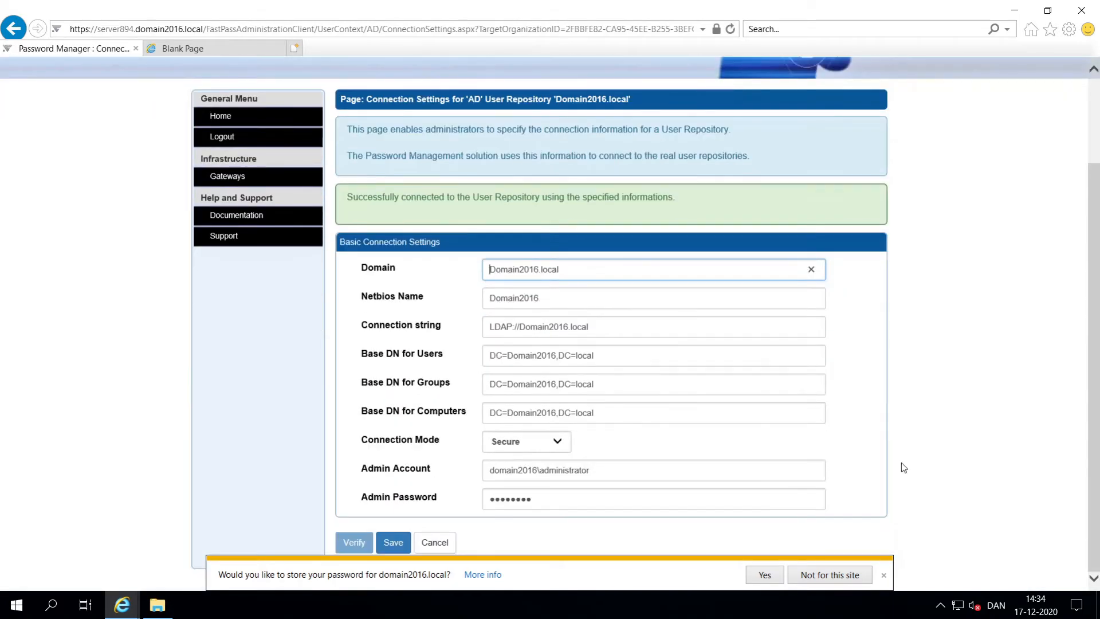
pyautogui.click(393, 542)
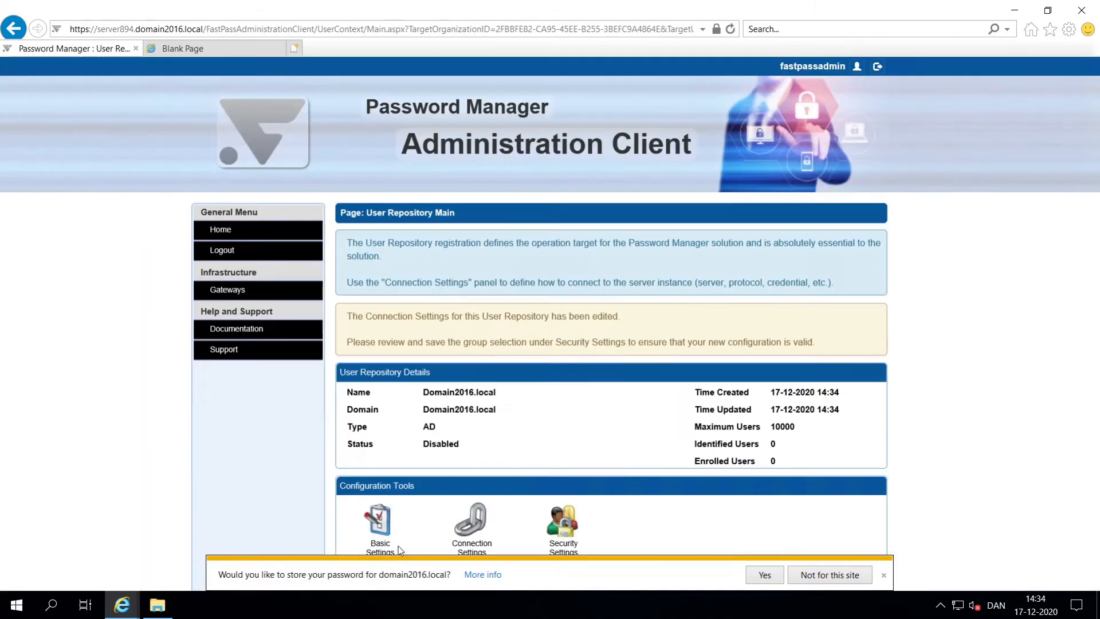
# Step: Add FPBasicUsers and FPSupervisors to the repository's allowed groups and save
pyautogui.scroll(-2, 452, 487)
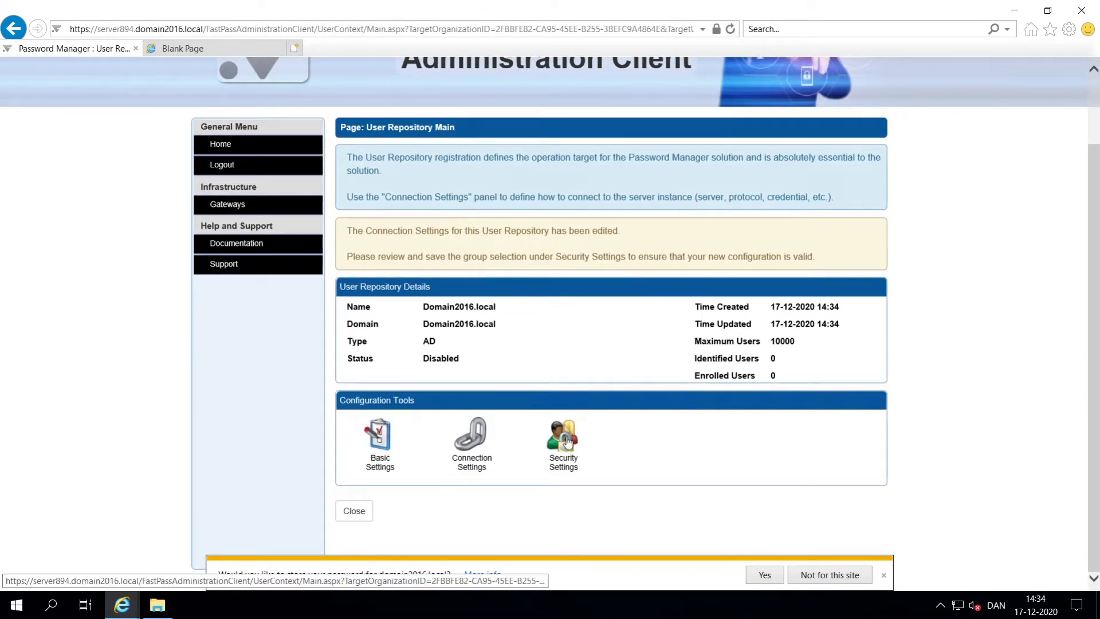
pyautogui.click(562, 440)
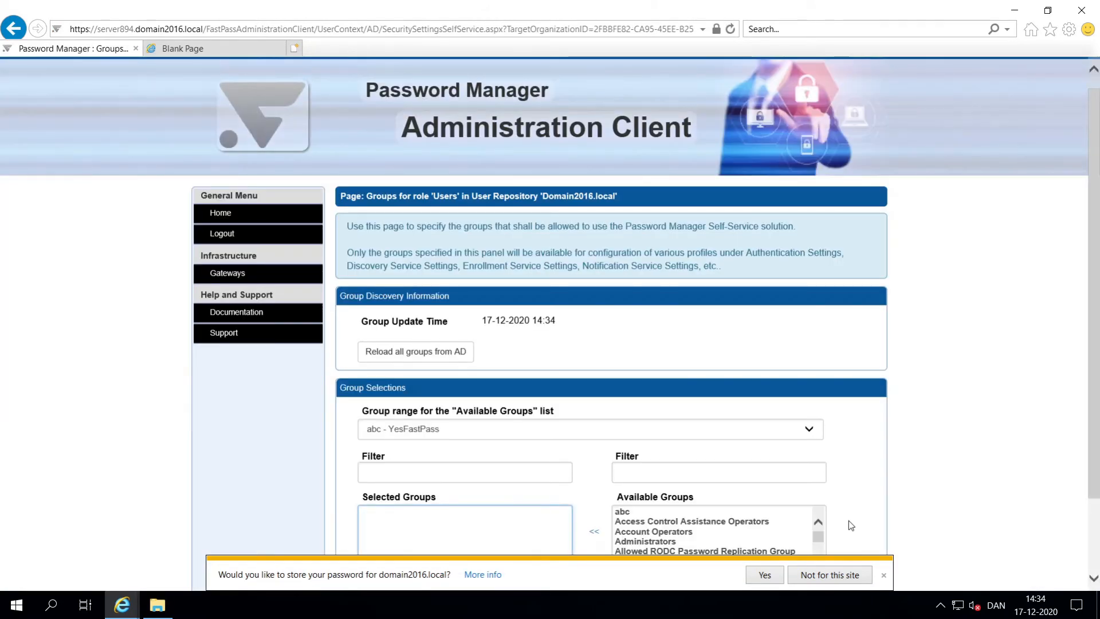
pyautogui.scroll(-1, 848, 521)
pyautogui.click(822, 462)
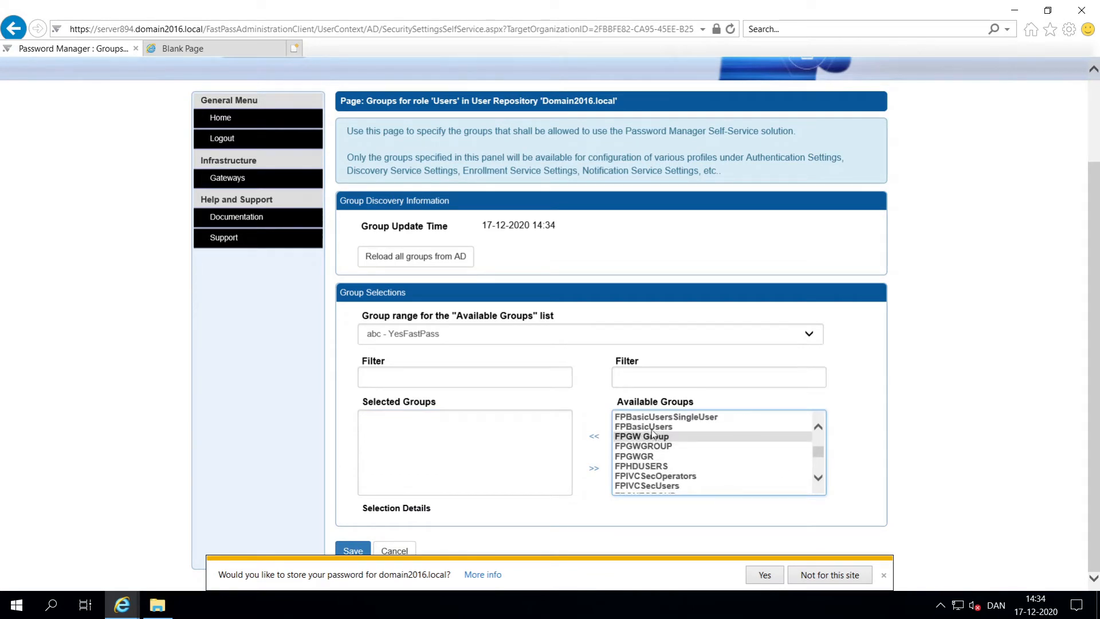
pyautogui.doubleClick(688, 426)
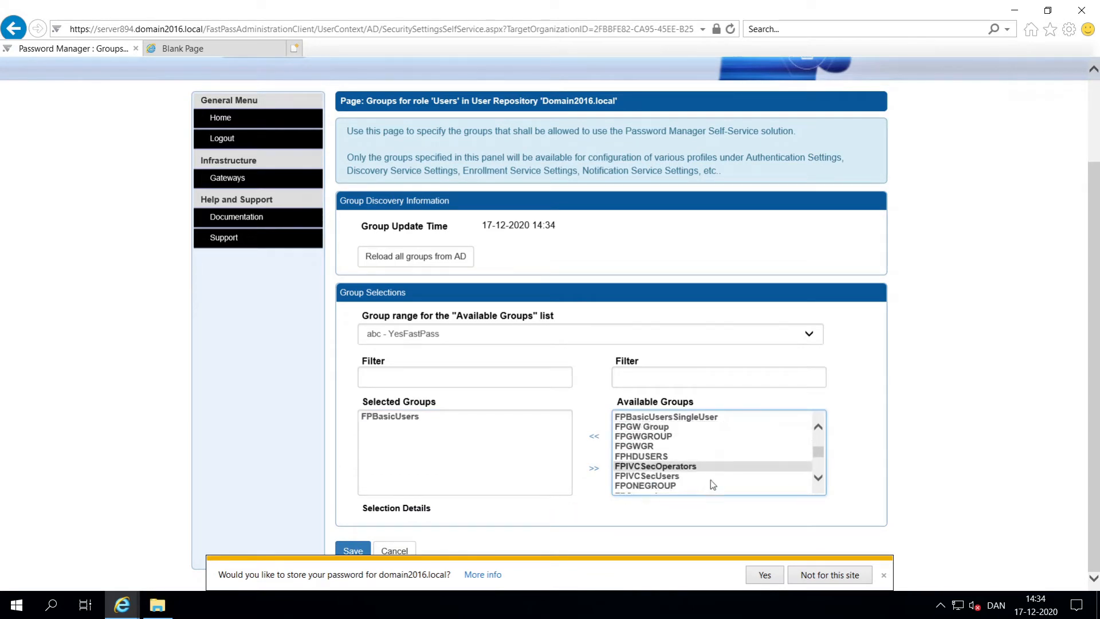
pyautogui.click(817, 464)
pyautogui.doubleClick(645, 426)
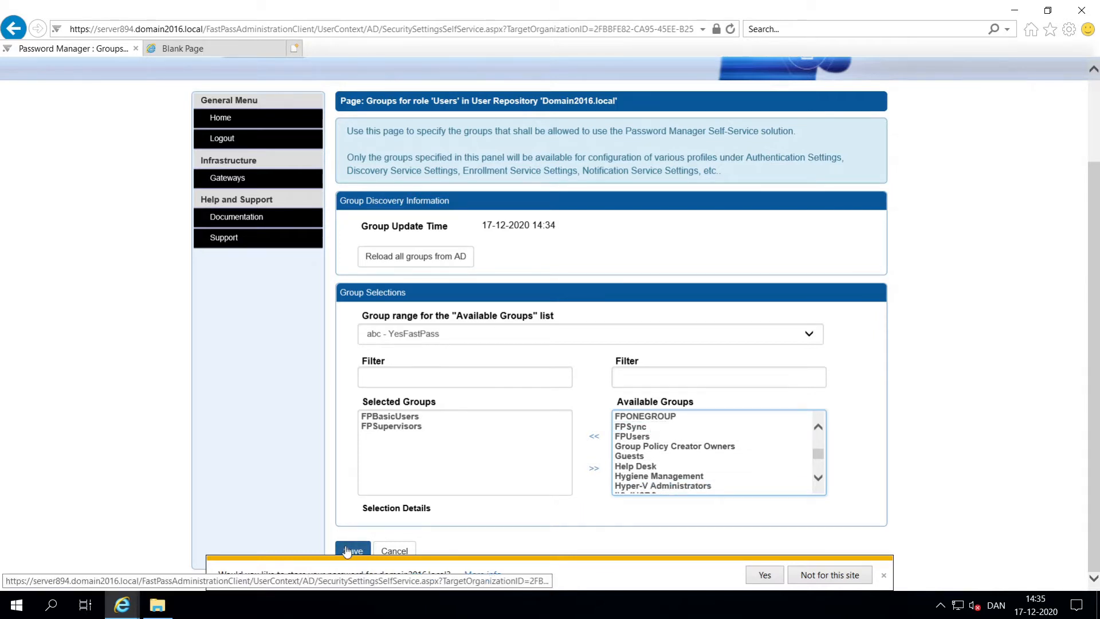
pyautogui.click(347, 551)
# Step: Return to the organization overview and enable the Domain2016.local repository
pyautogui.click(371, 493)
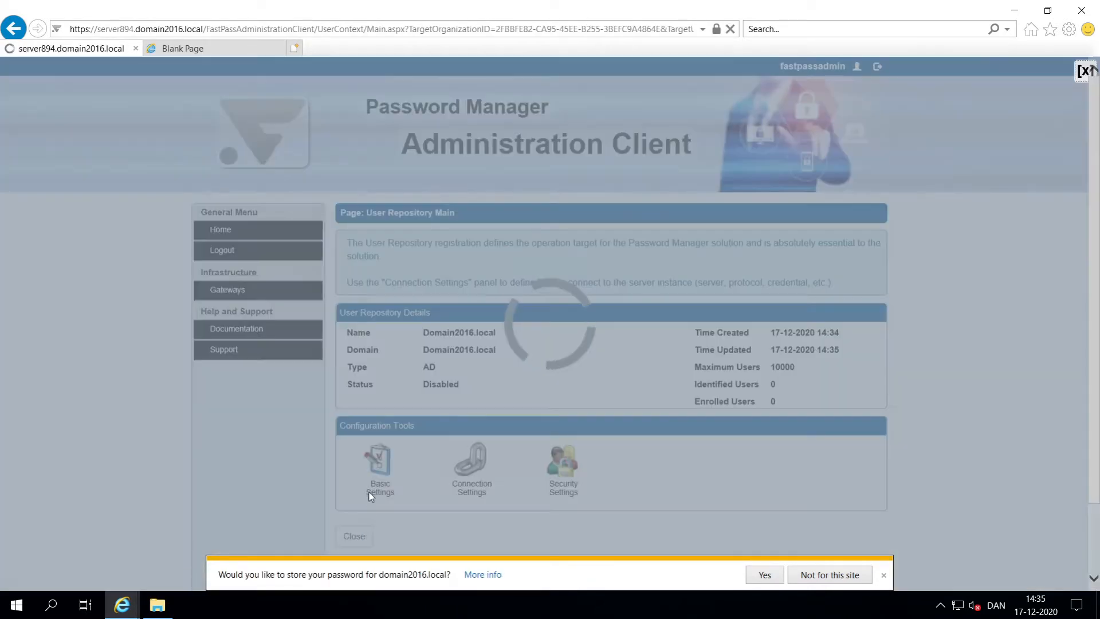
pyautogui.scroll(-3, 373, 447)
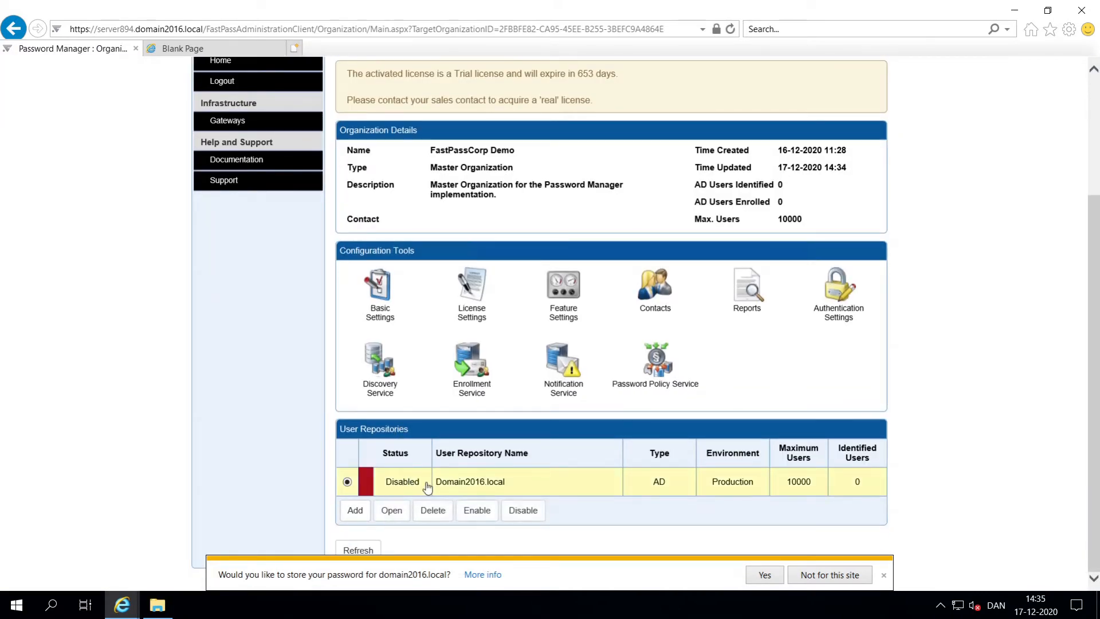
pyautogui.click(477, 510)
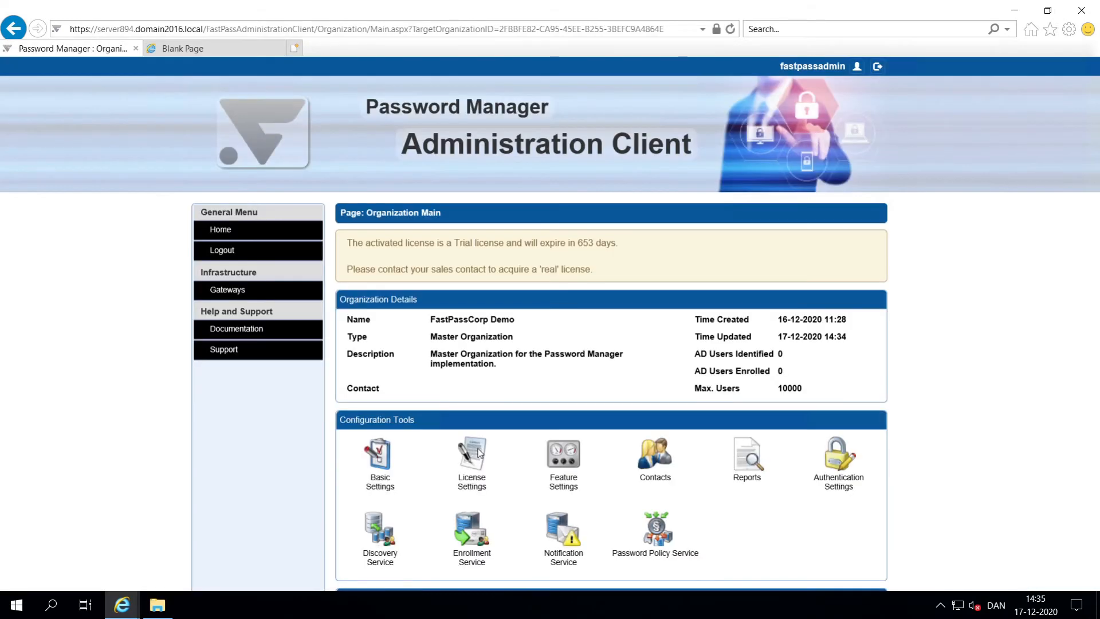
# Step: Start a new Enroll User profile named 'Enroll User' with description 'Enroll User'
pyautogui.click(835, 464)
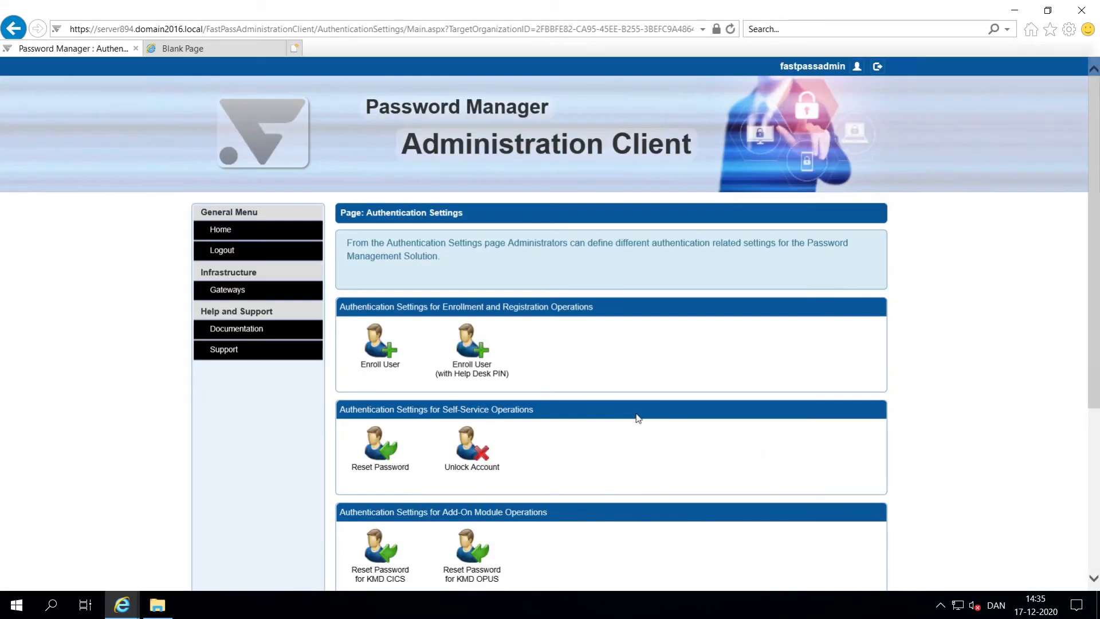
pyautogui.click(389, 352)
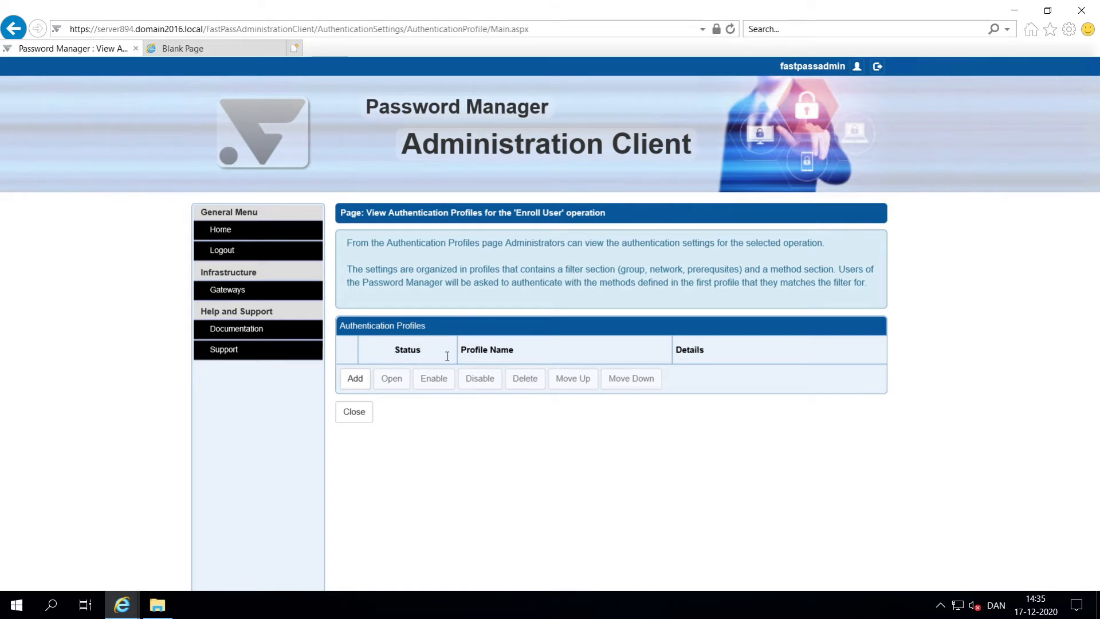
pyautogui.click(354, 381)
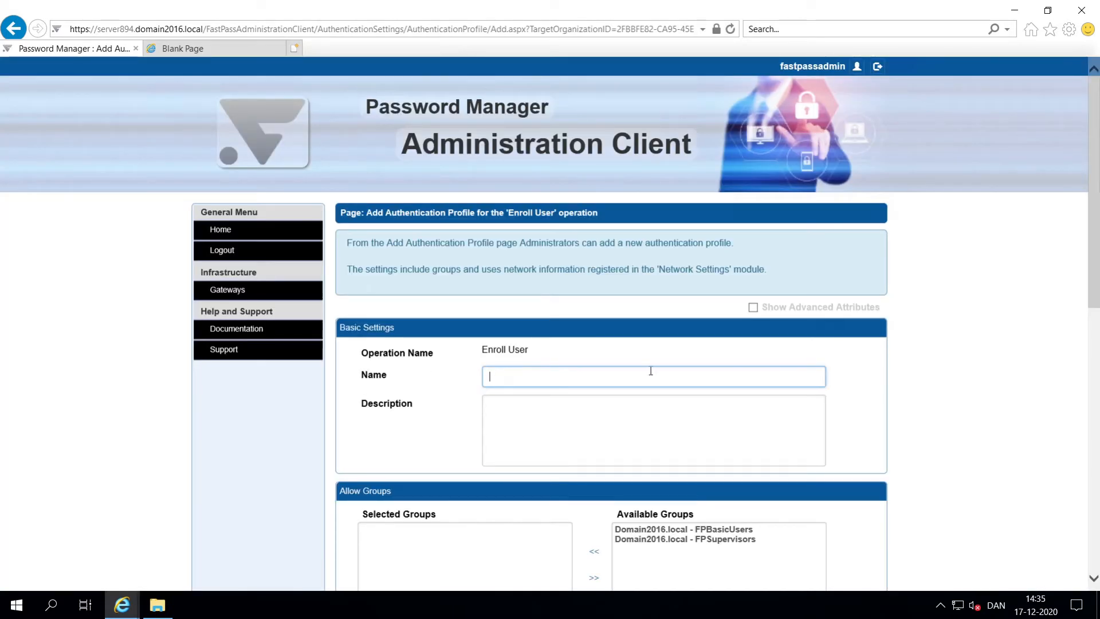
pyautogui.write('Enroll User')
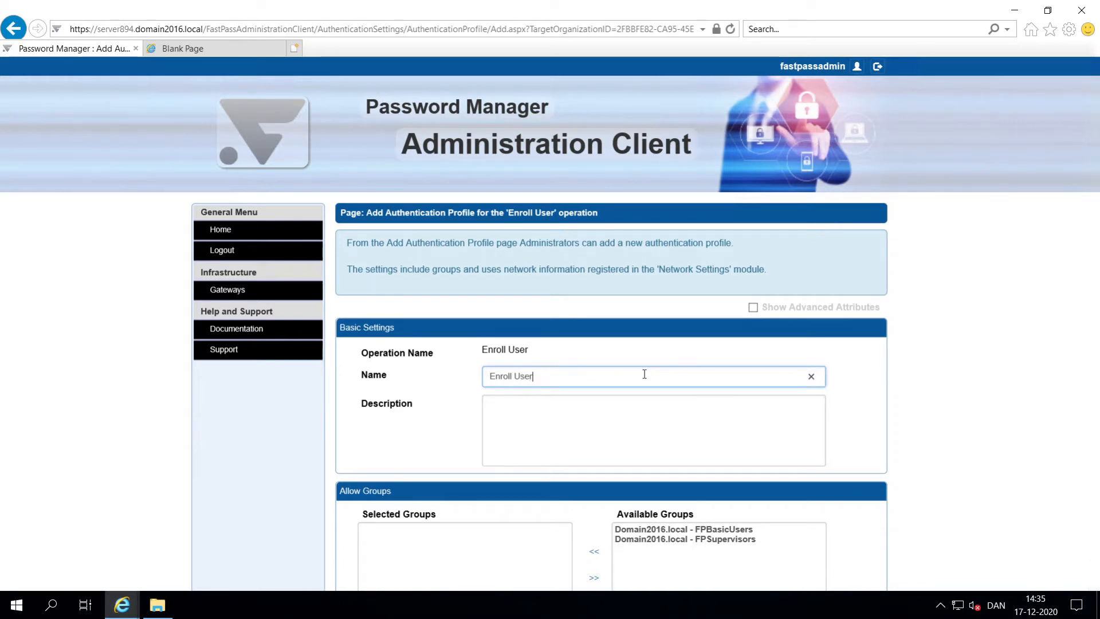
pyautogui.press('Tab')
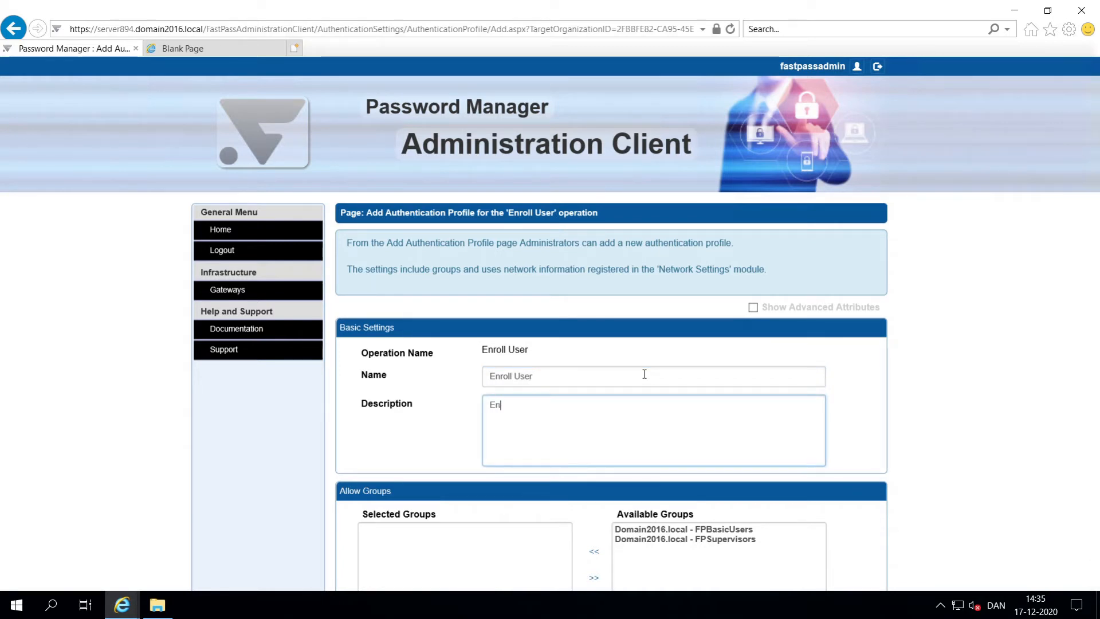
pyautogui.write('Enroll ')
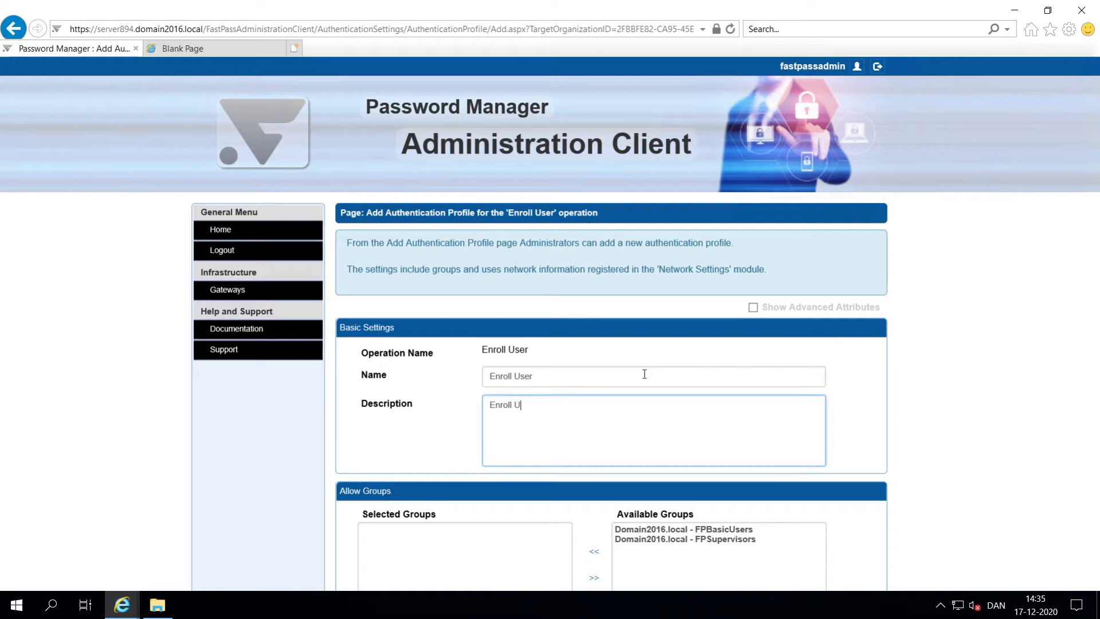
pyautogui.write('User')
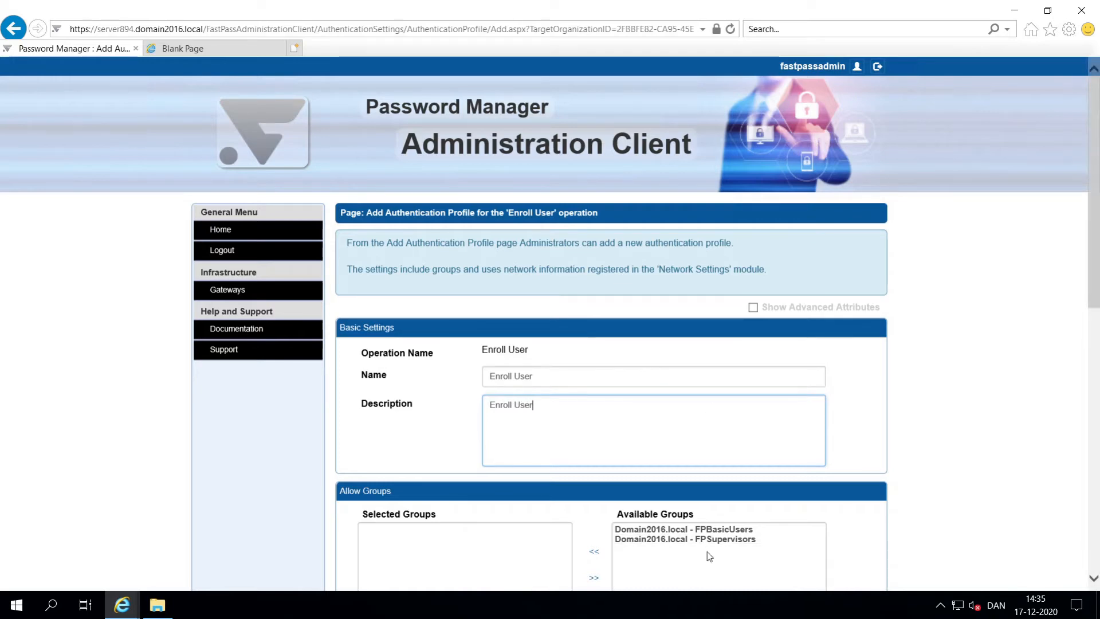
# Step: Allow FPBasicUsers, require Password, add Register Semi-Private Challenge/Response, and save the profile
pyautogui.doubleClick(687, 529)
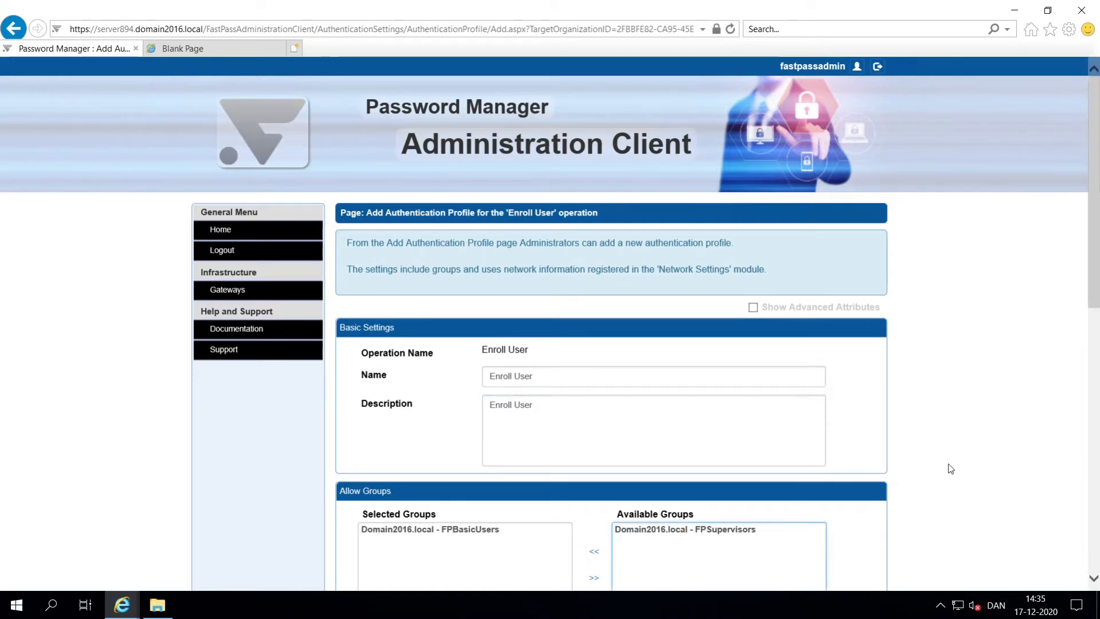
pyautogui.scroll(-4, 956, 456)
pyautogui.scroll(-5, 956, 456)
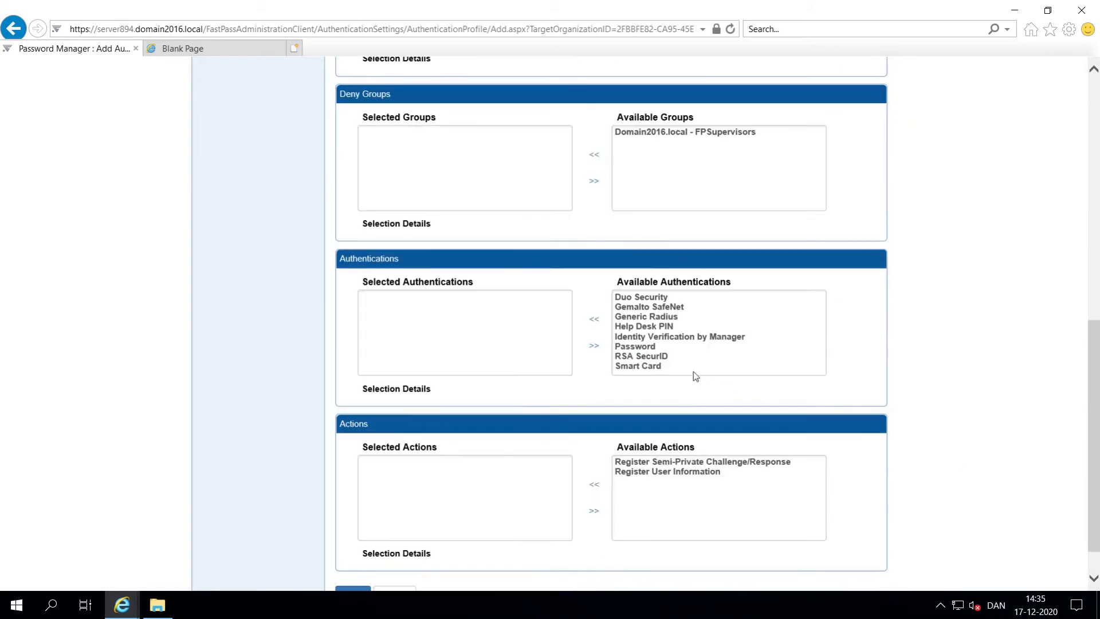
pyautogui.doubleClick(644, 345)
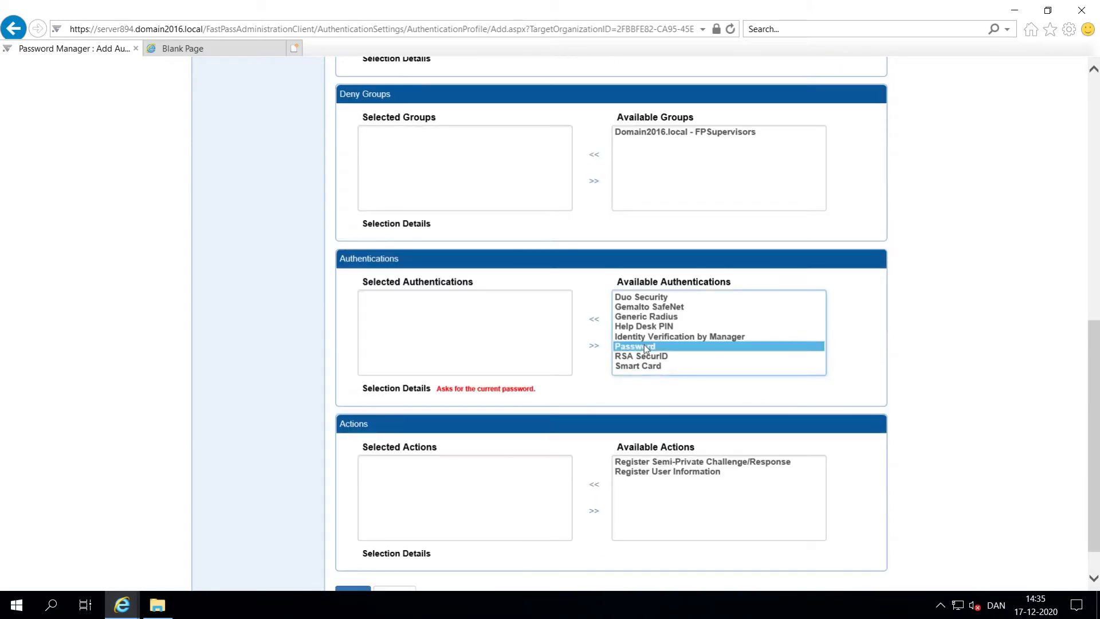
pyautogui.doubleClick(670, 462)
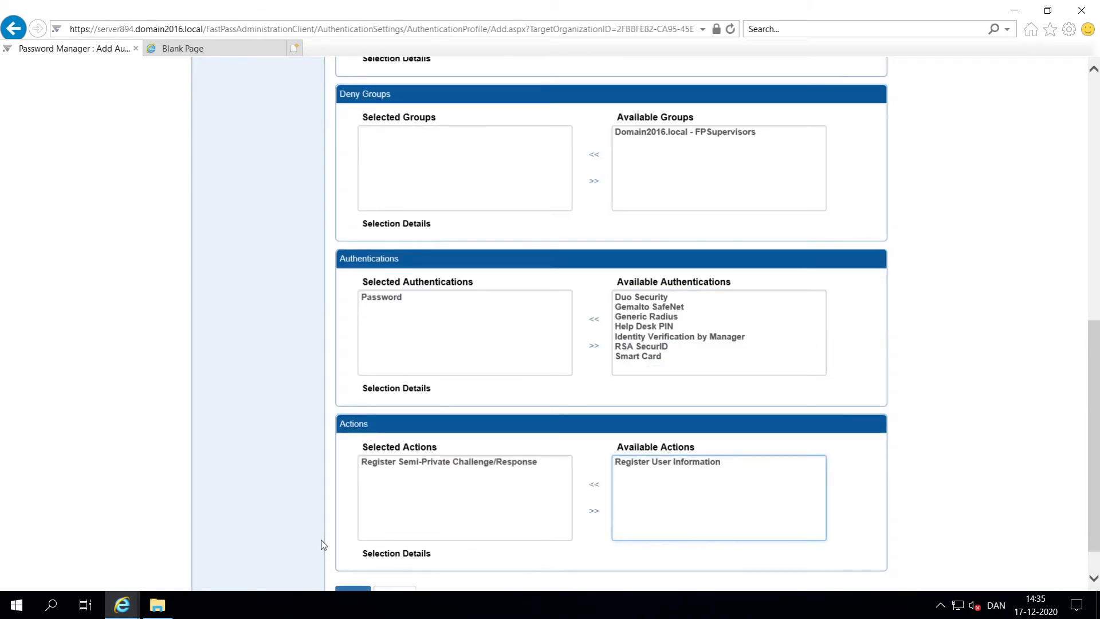
pyautogui.scroll(-1, 322, 545)
pyautogui.click(343, 550)
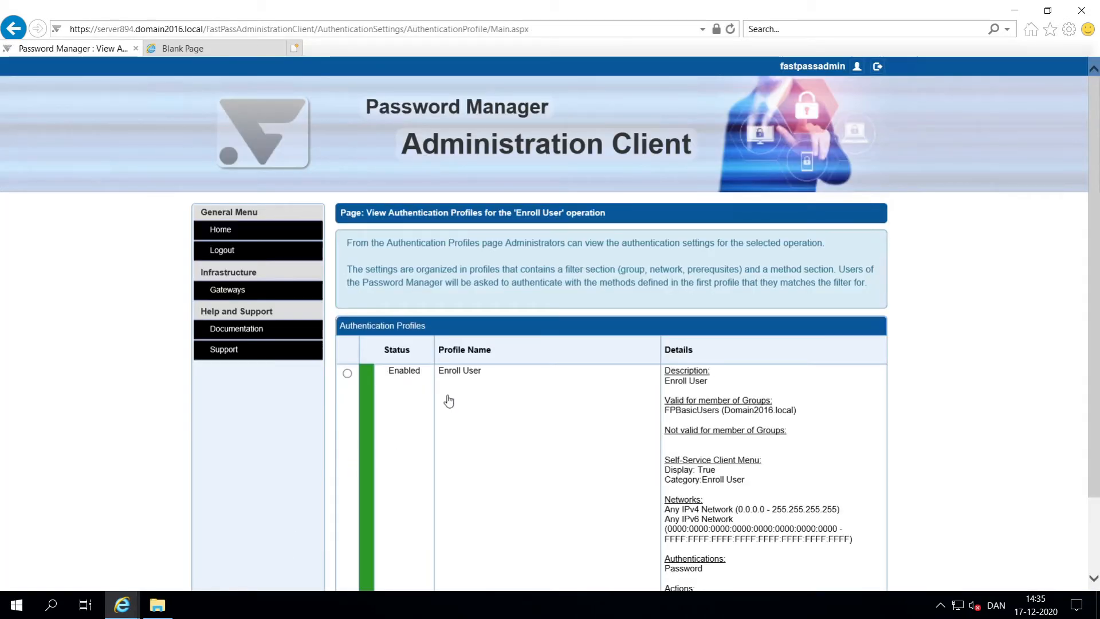
pyautogui.scroll(-2, 447, 401)
# Step: Start a new Reset Password profile, copying its name into the description
pyautogui.click(354, 560)
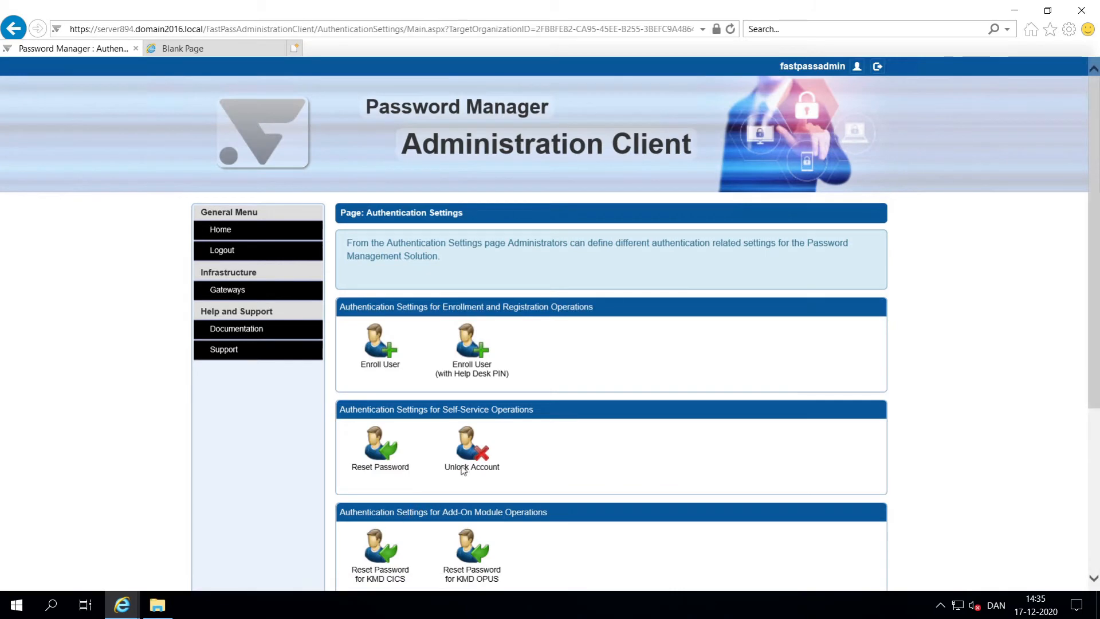
pyautogui.click(392, 455)
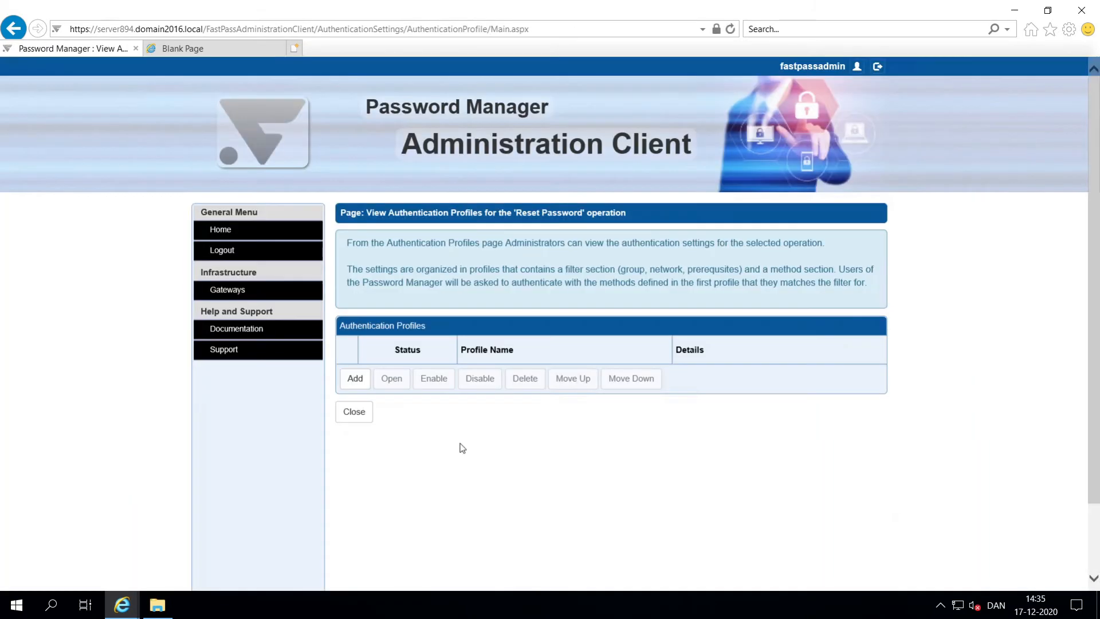
pyautogui.click(355, 381)
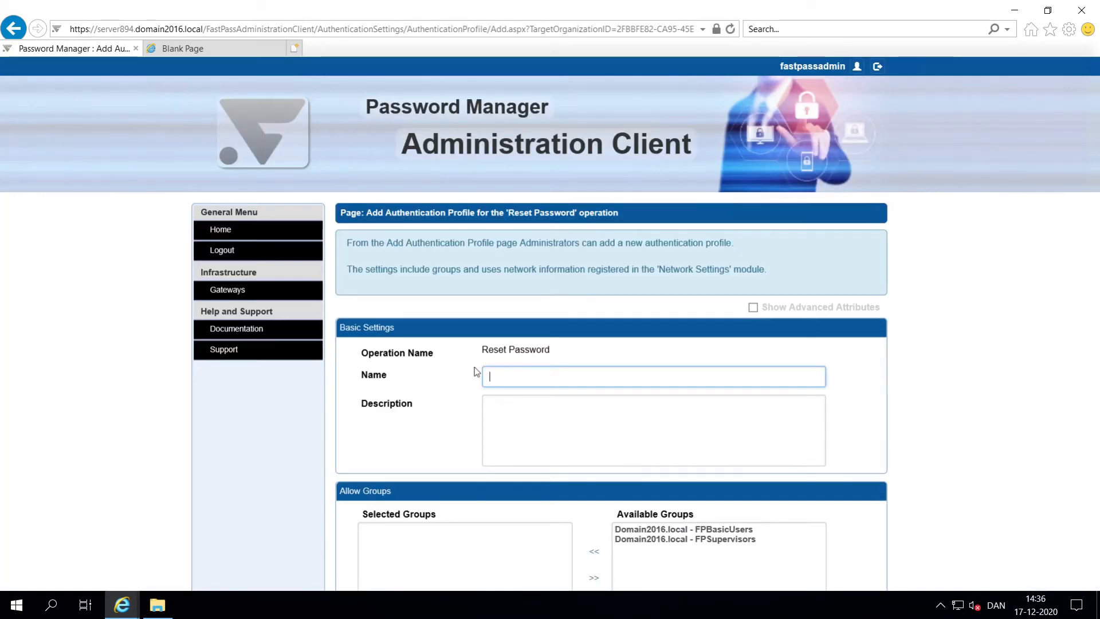
pyautogui.write('R')
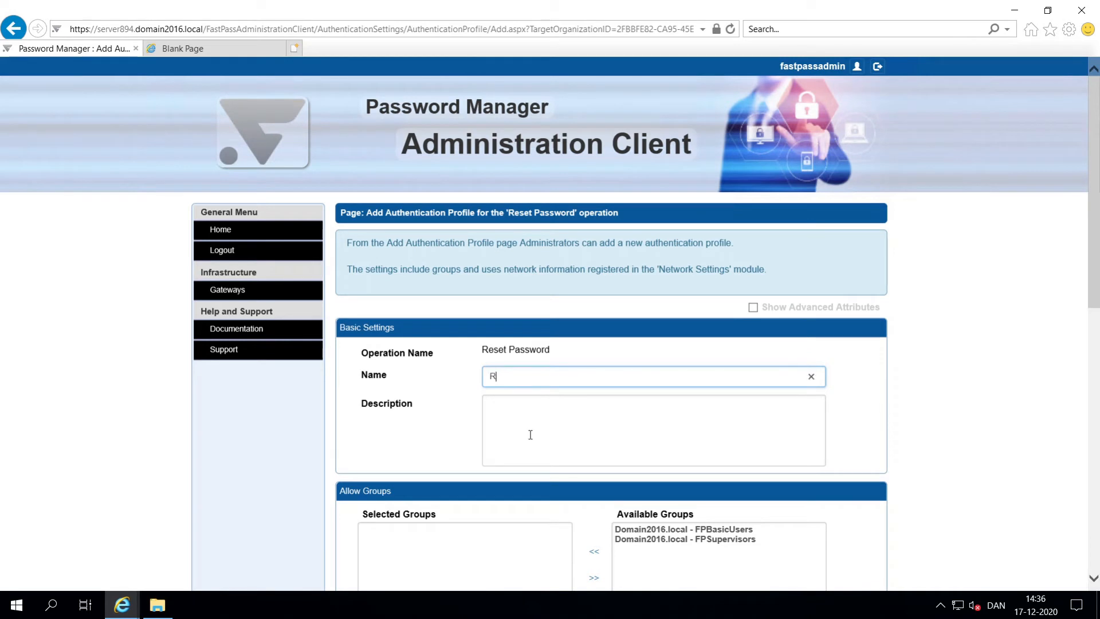
pyautogui.write('eset Password')
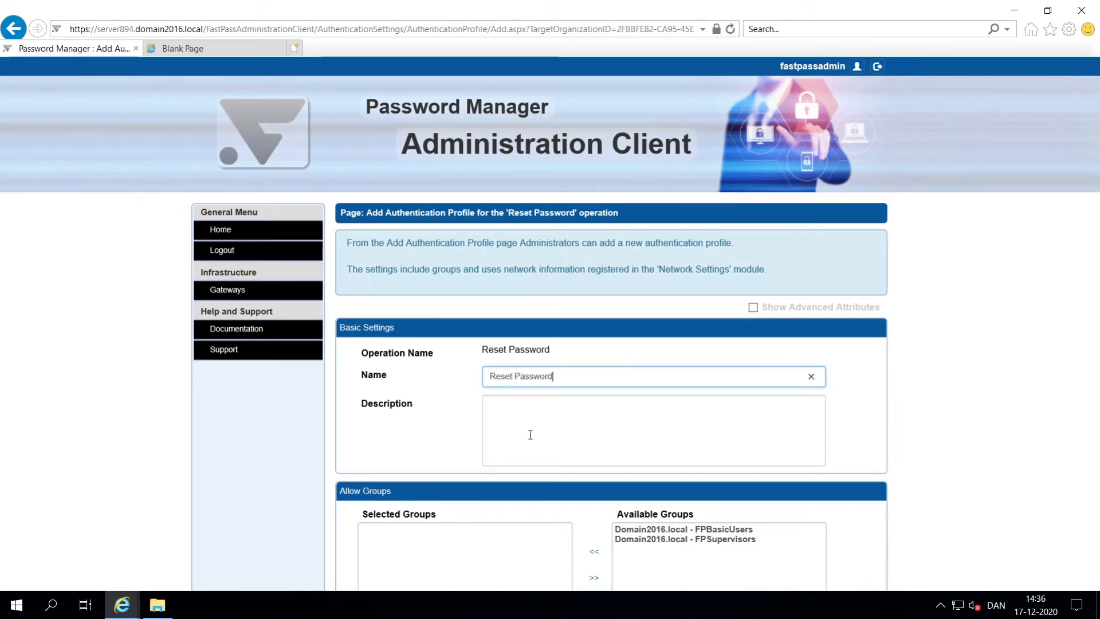
pyautogui.hotkey('ctrl', 'a')
pyautogui.hotkey('ctrl', 'c')
pyautogui.click(663, 437)
pyautogui.hotkey('ctrl', 'v')
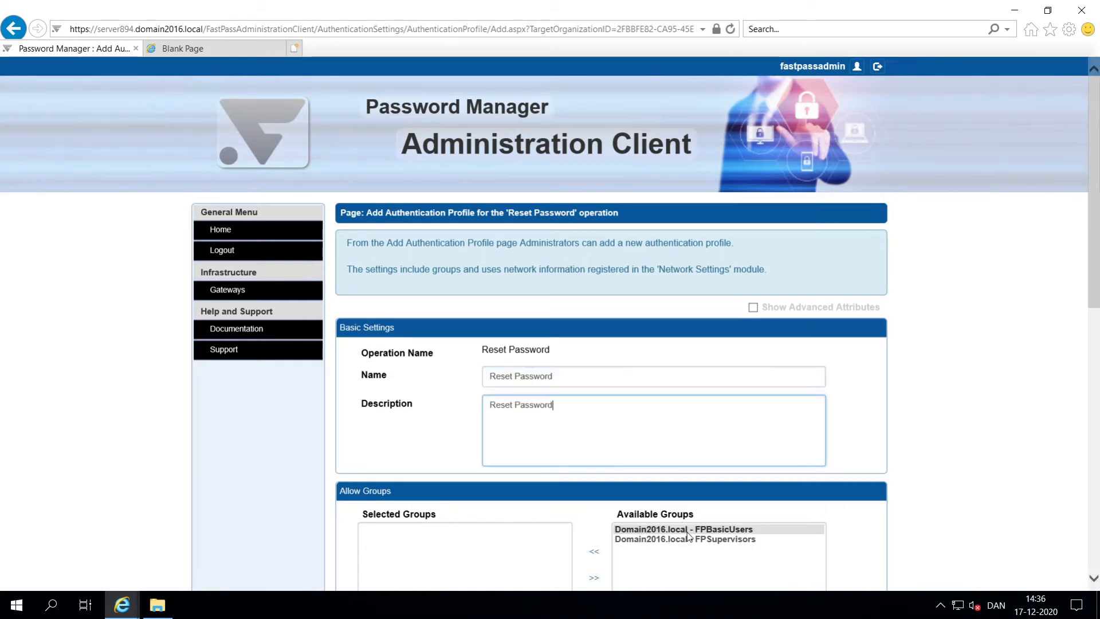
# Step: Allow FPBasicUsers, require Semi Private Challenge/Response authentication, save the profile, and switch to the blank tab
pyautogui.doubleClick(687, 530)
pyautogui.scroll(-5, 869, 504)
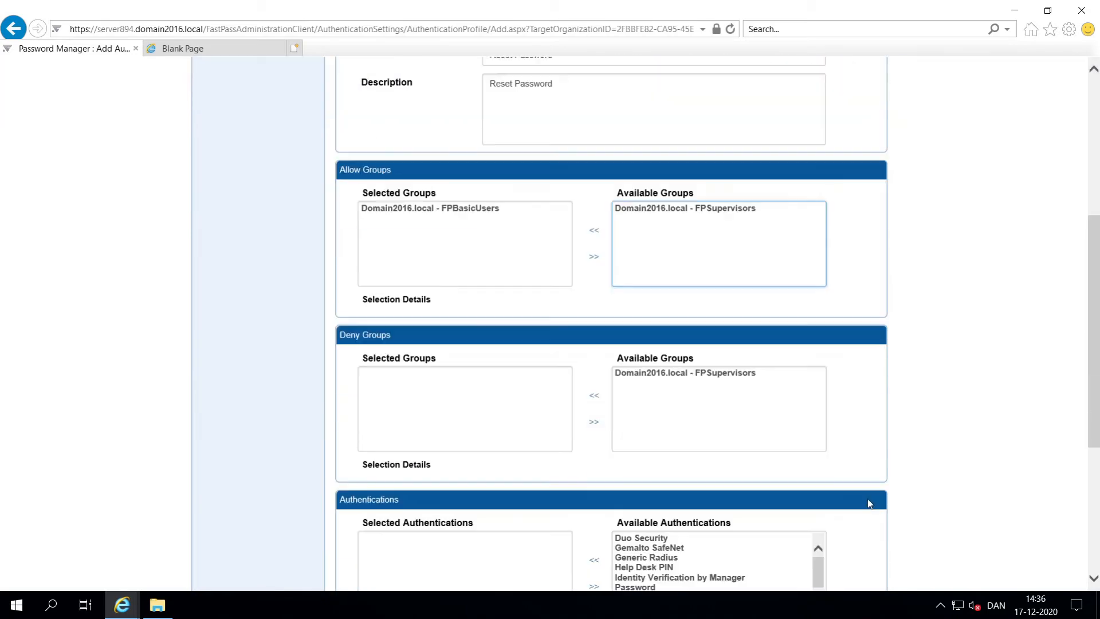
pyautogui.scroll(-4, 832, 498)
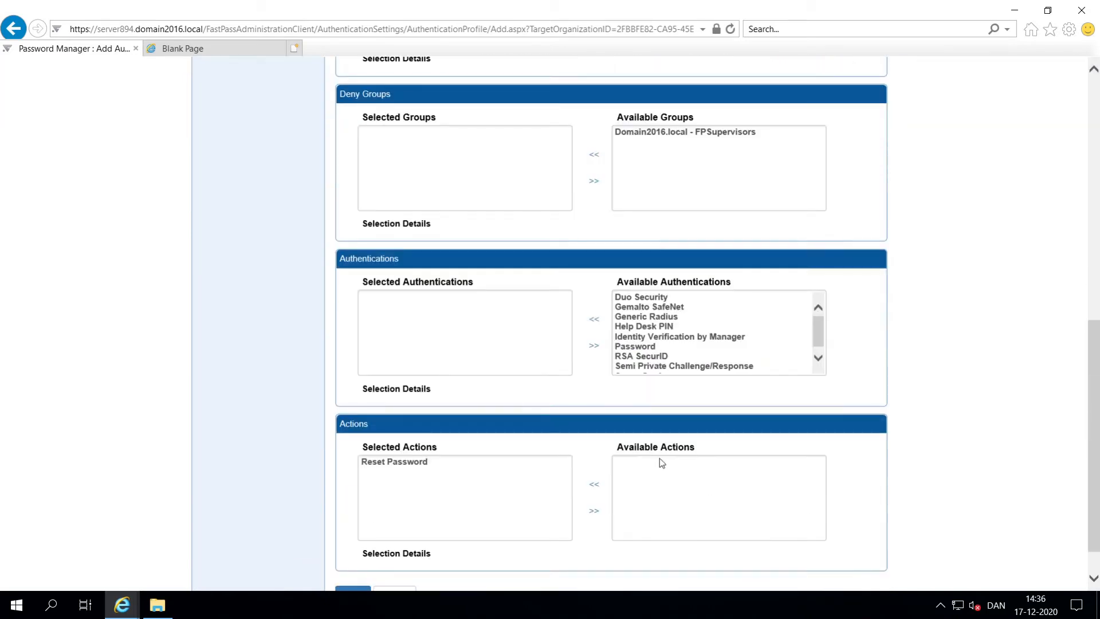
pyautogui.doubleClick(640, 366)
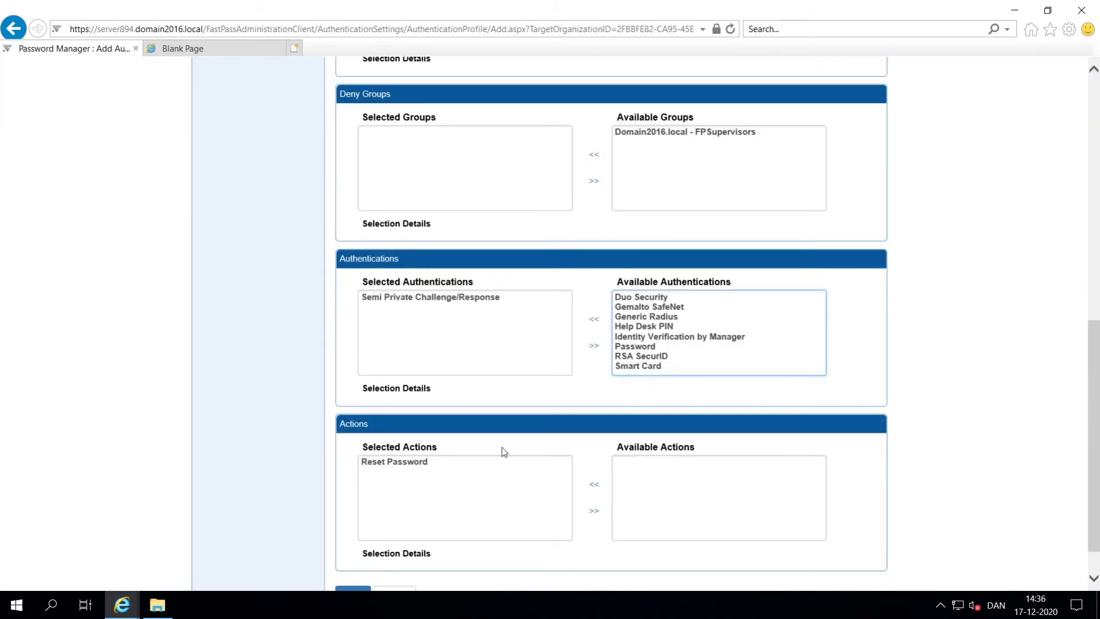
pyautogui.scroll(-1, 289, 446)
pyautogui.click(340, 551)
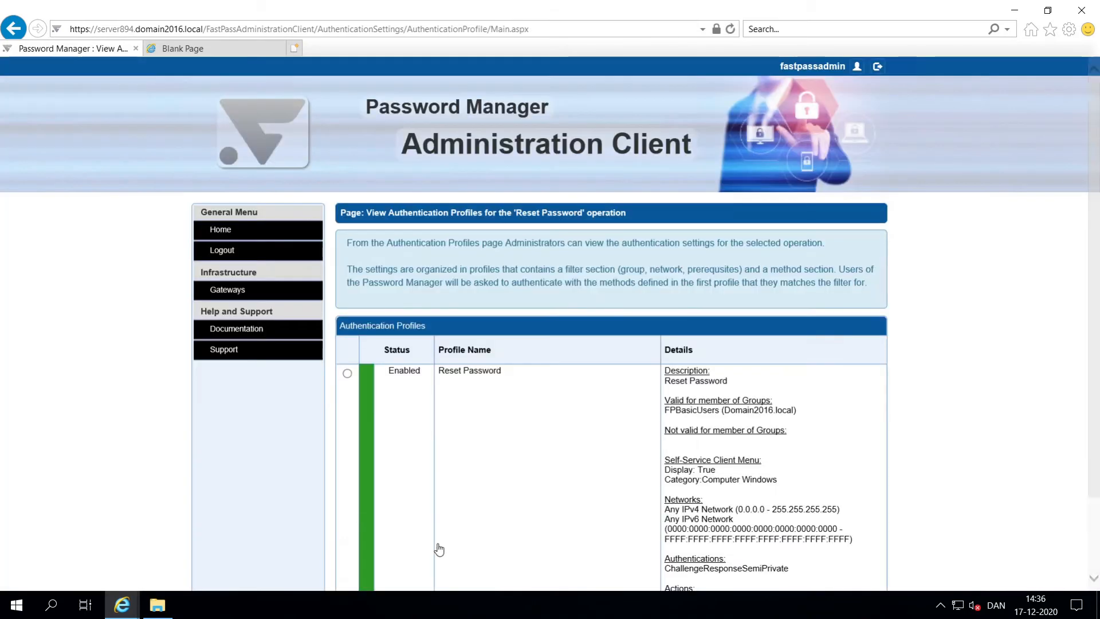
pyautogui.click(192, 57)
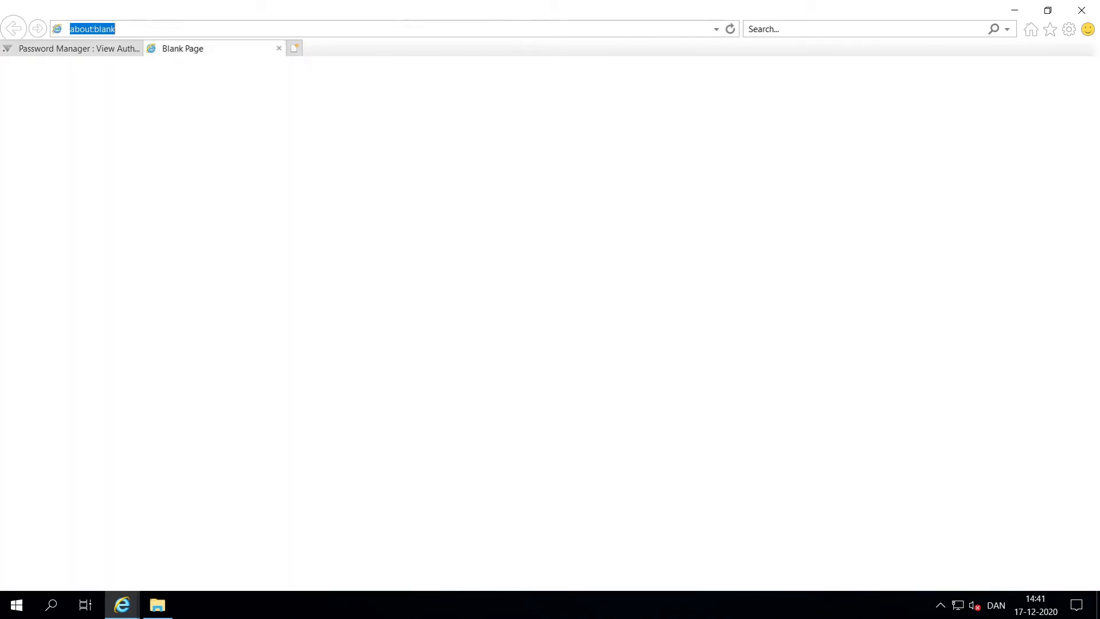
# Step: Open the Self-Service Client, begin enrollment with the user ID and security code, and enter the current password
pyautogui.press('Down')
pyautogui.press('Down')
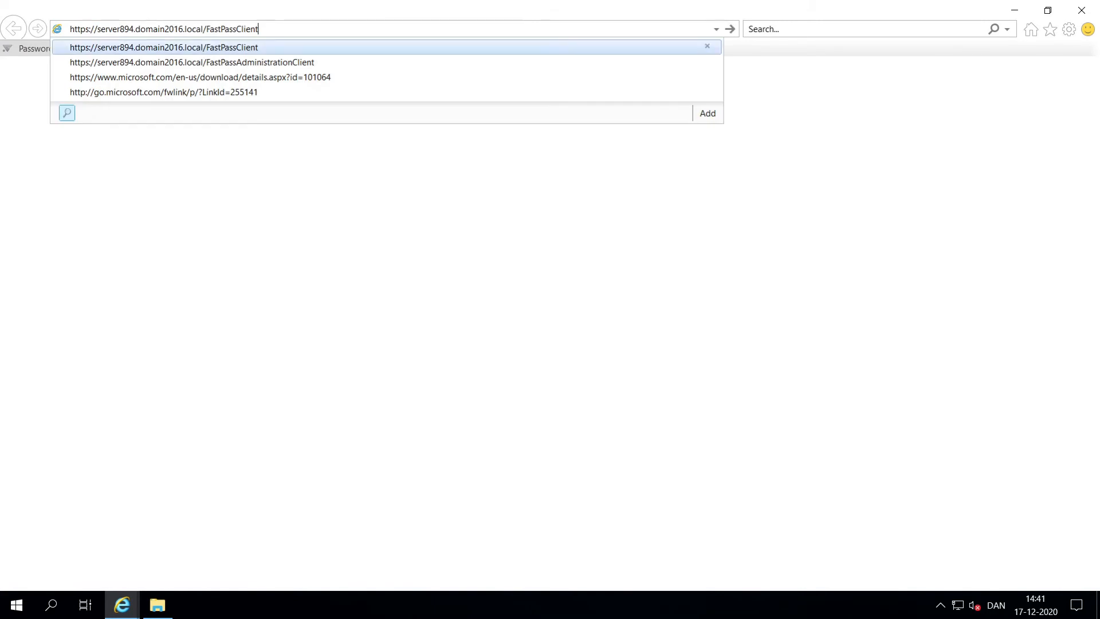
pyautogui.press('Return')
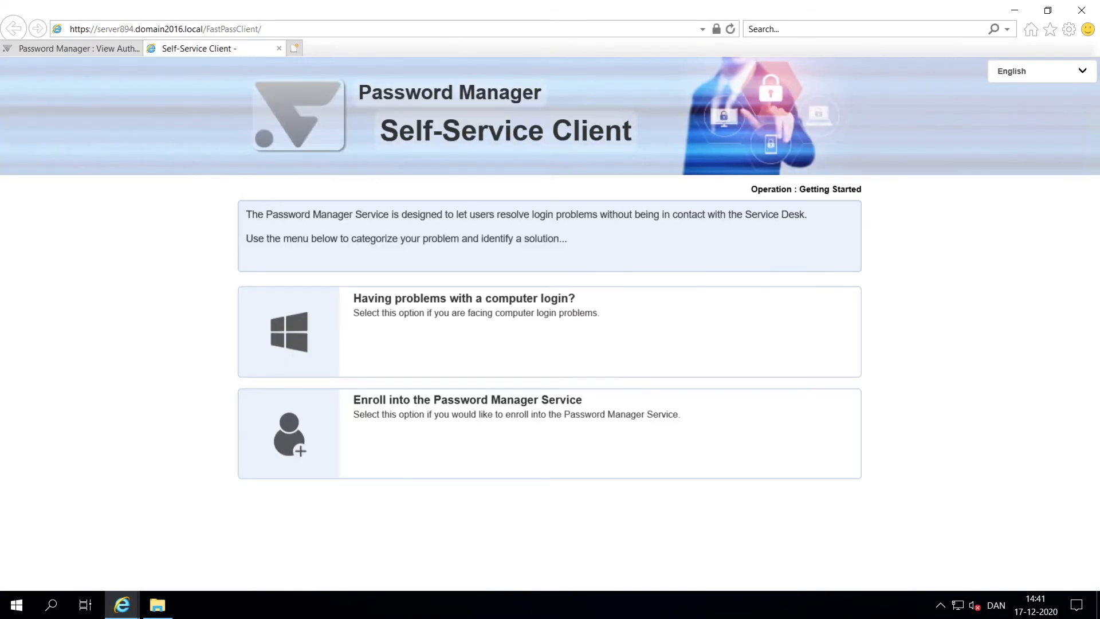
pyautogui.click(457, 417)
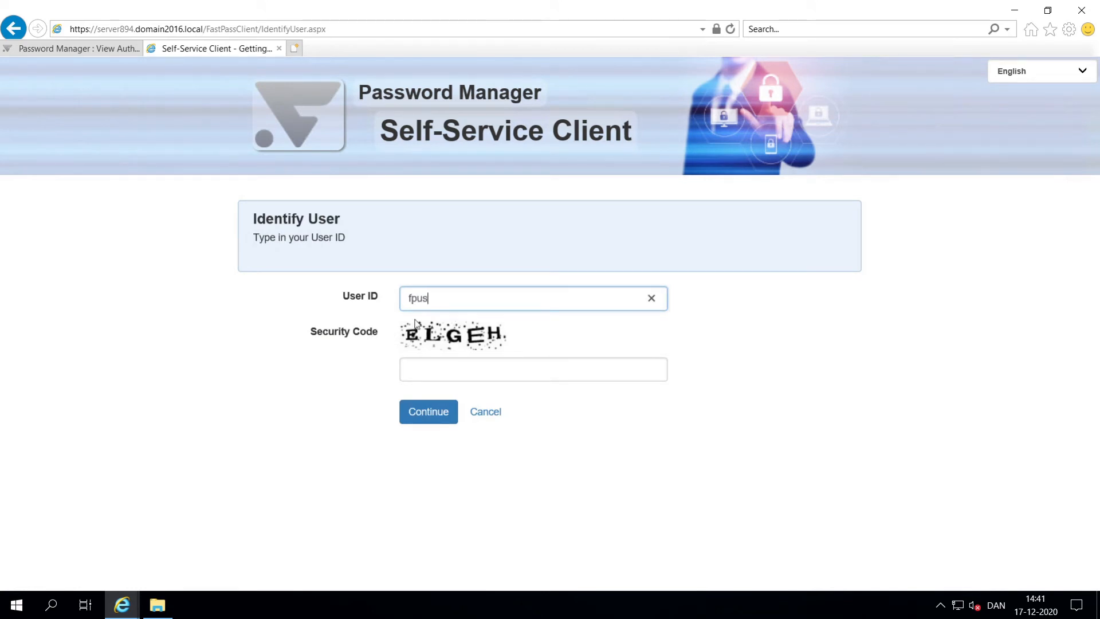
pyautogui.write('ELE')
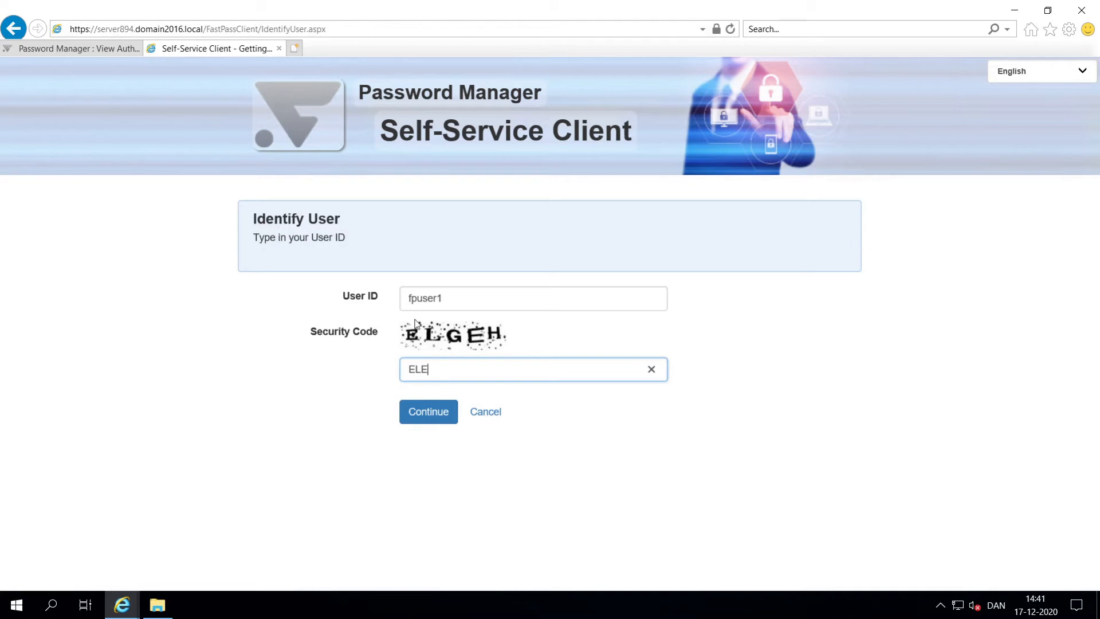
pyautogui.write('GEH')
pyautogui.press('Return')
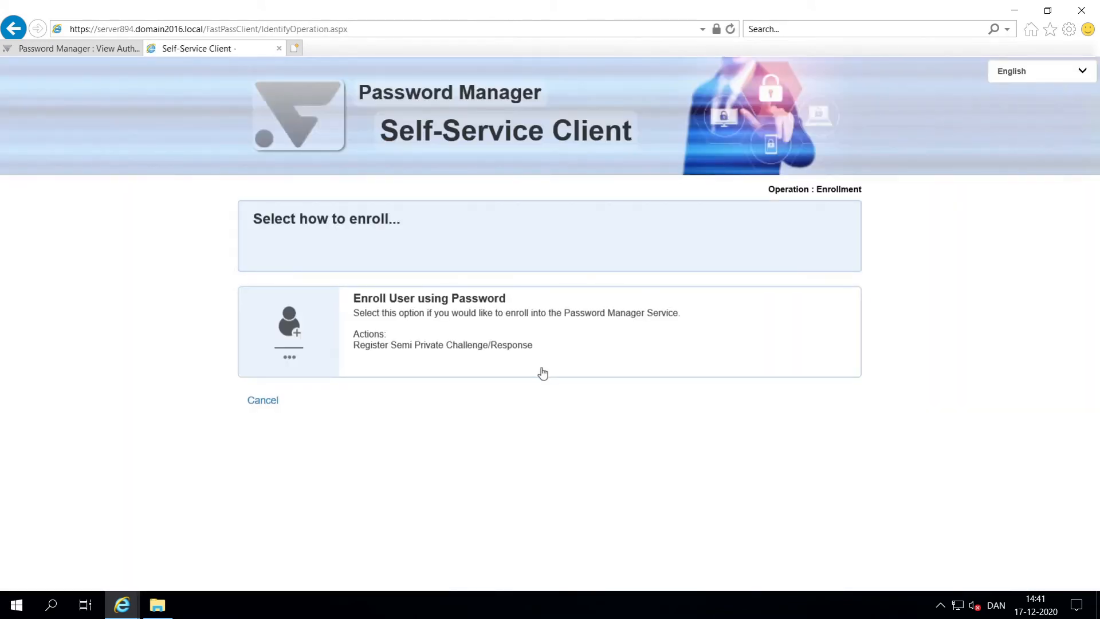
pyautogui.click(542, 367)
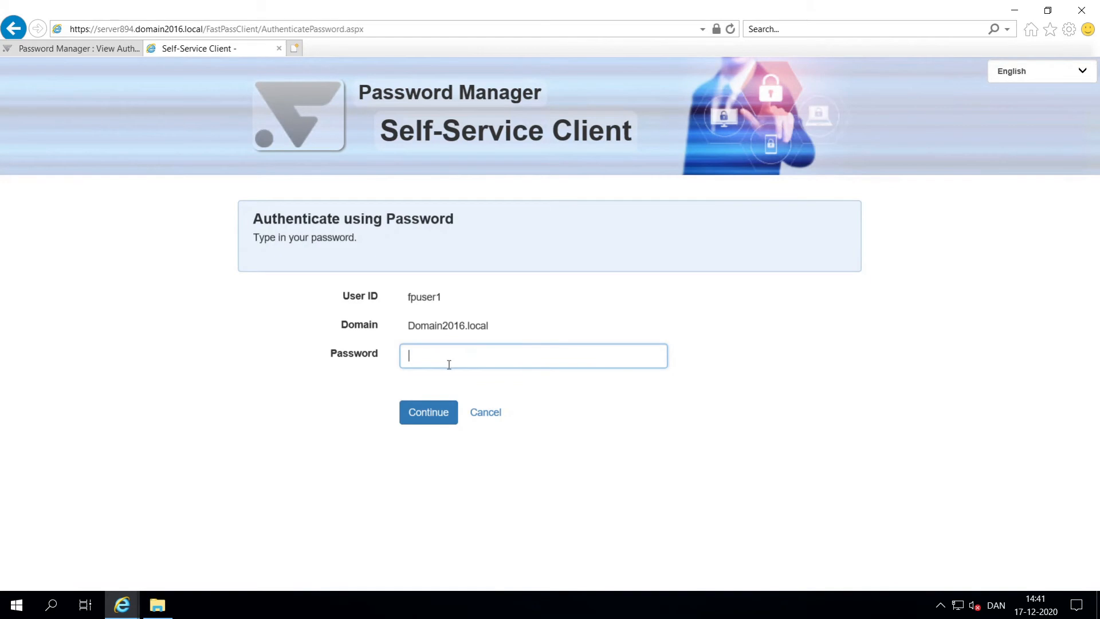
pyautogui.write('••••••••')
# Step: Submit the password and answer the bank branch question for challenge 1
pyautogui.press('Return')
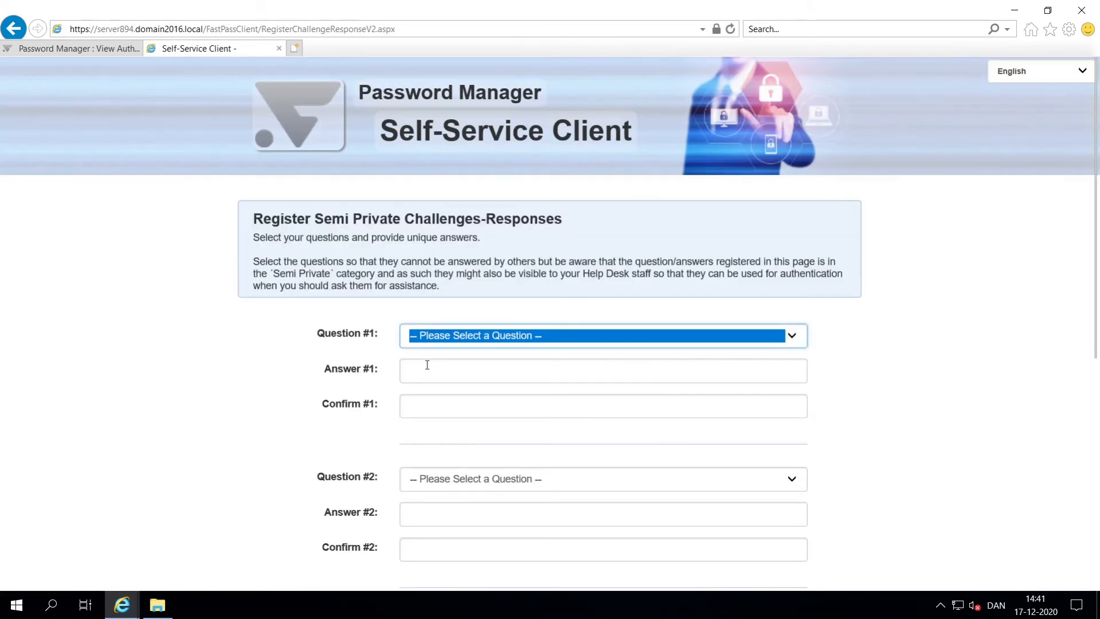
pyautogui.click(441, 340)
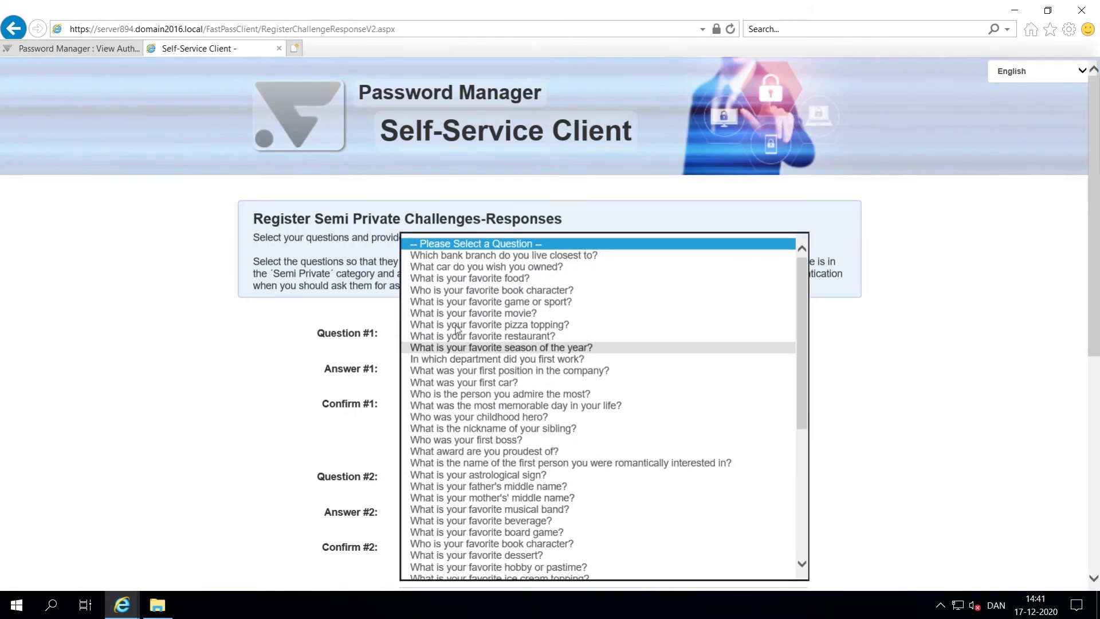
pyautogui.click(468, 256)
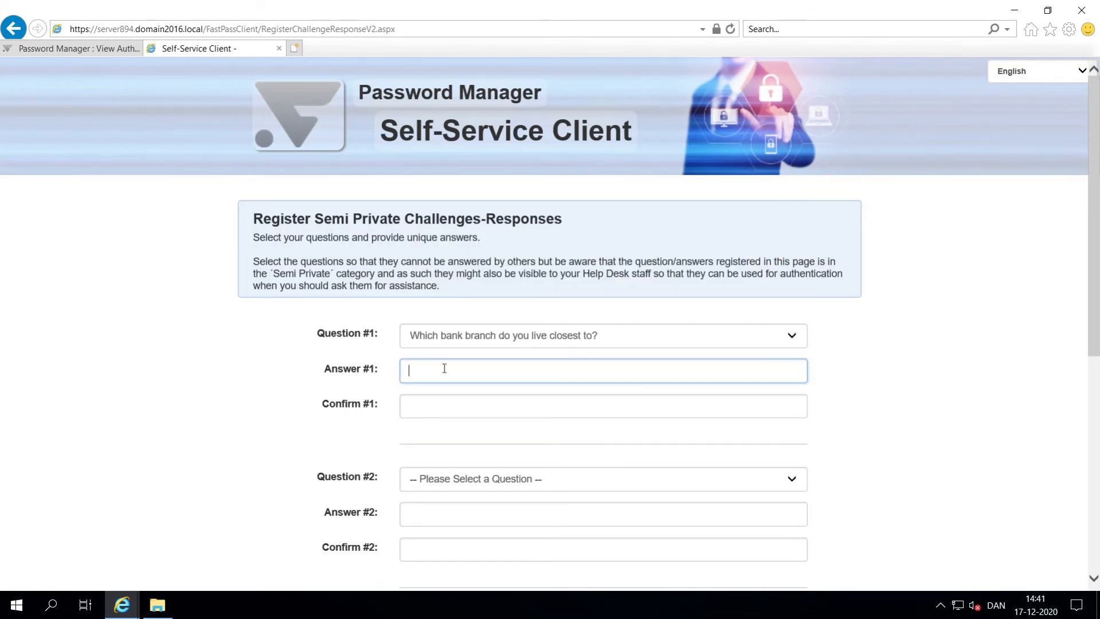
pyautogui.write('••••')
pyautogui.click(456, 400)
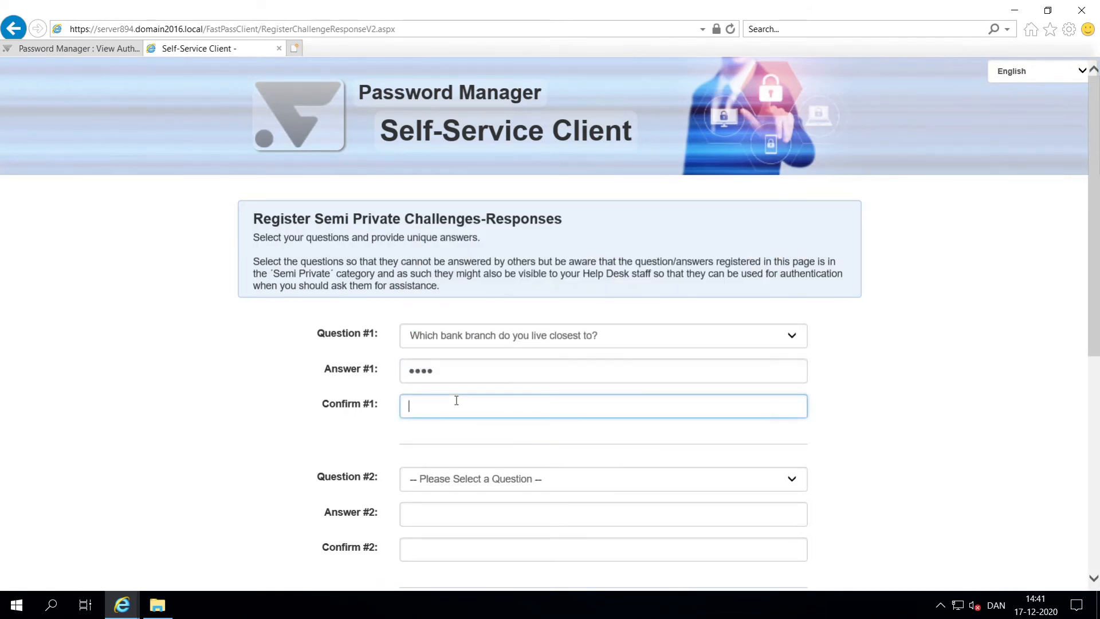
pyautogui.write('••••')
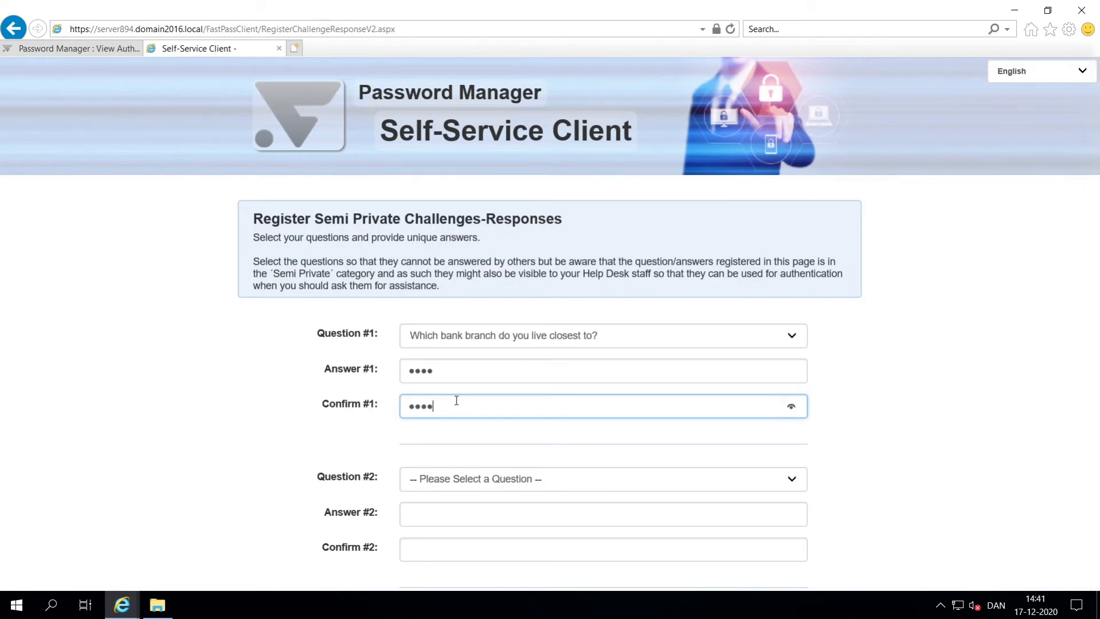
# Step: Choose the car question for challenge 2 and enter its answer
pyautogui.click(458, 477)
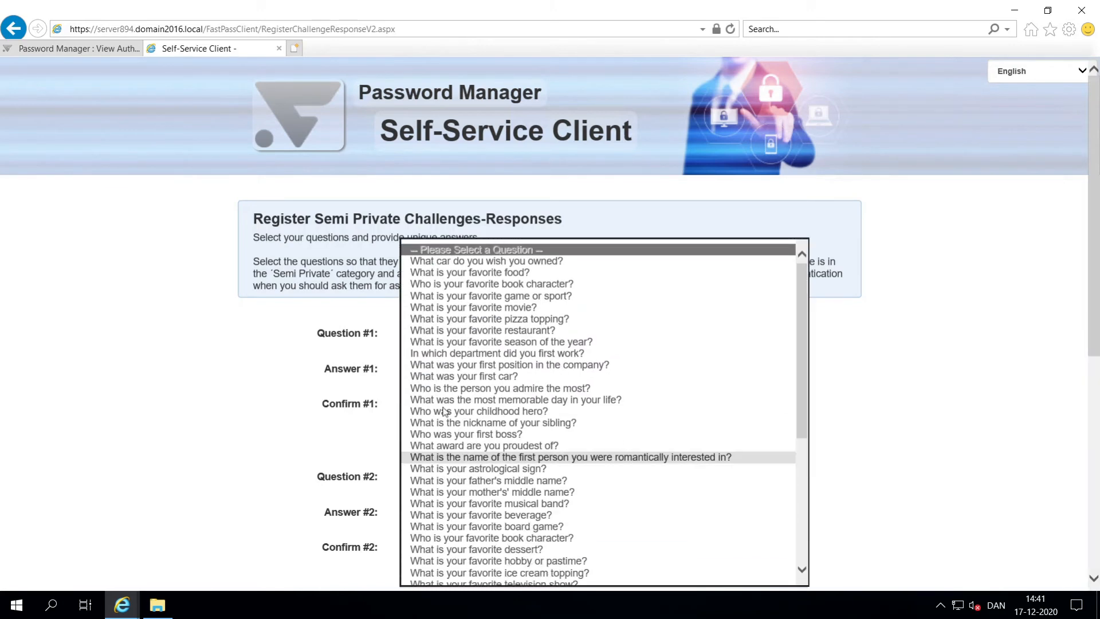
pyautogui.click(427, 263)
pyautogui.click(454, 514)
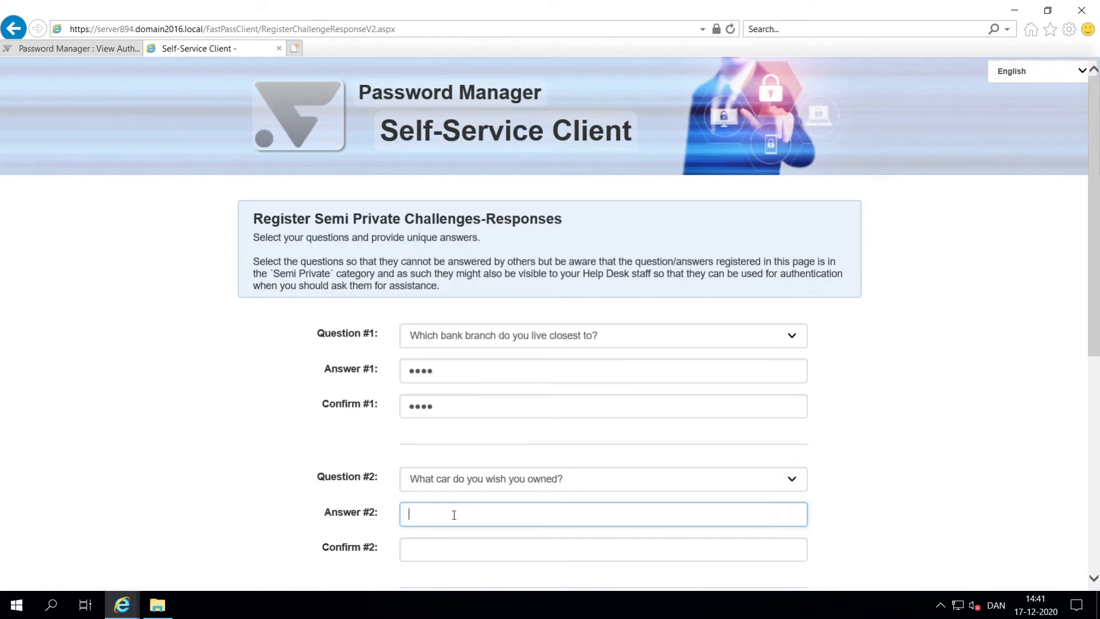
pyautogui.press('Tab')
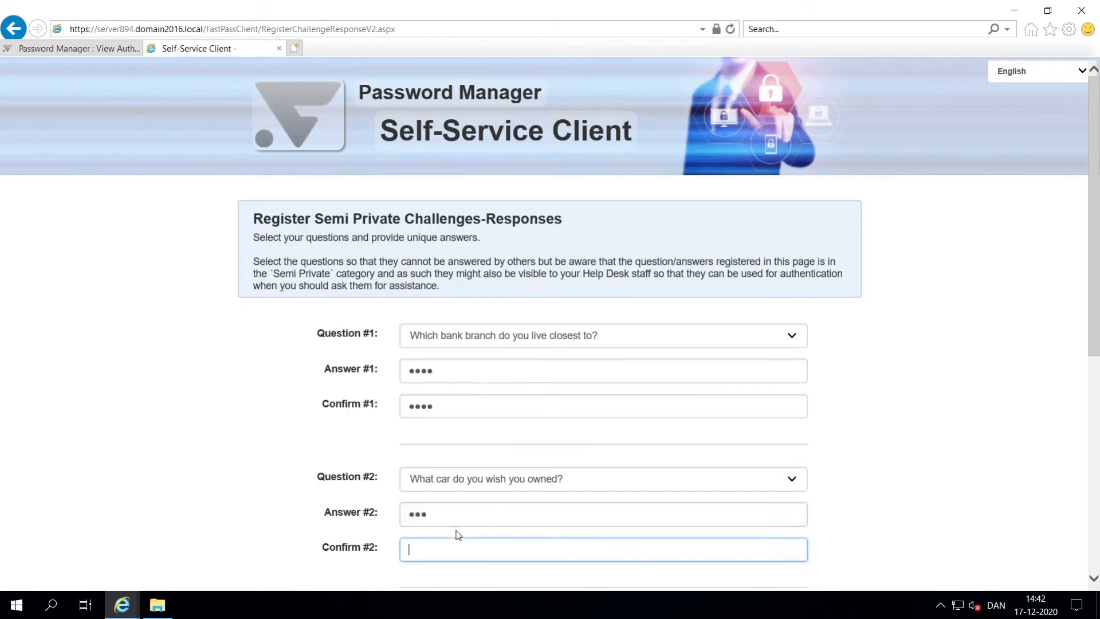
pyautogui.scroll(-7, 339, 475)
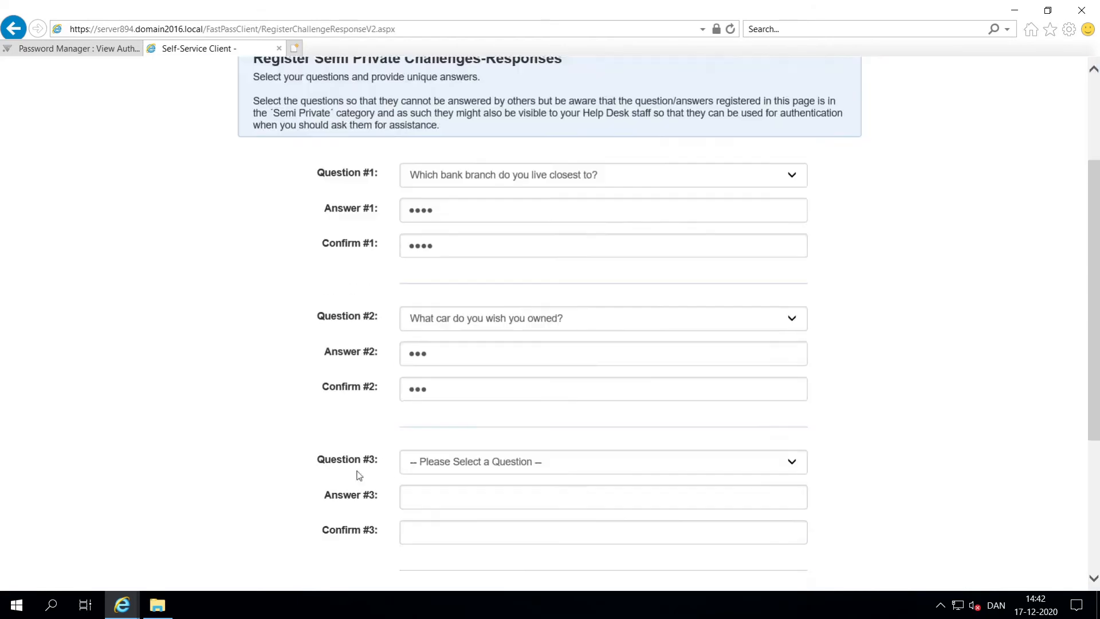
# Step: Choose the favorite food question for challenge 3 and enter and confirm its answer
pyautogui.click(473, 211)
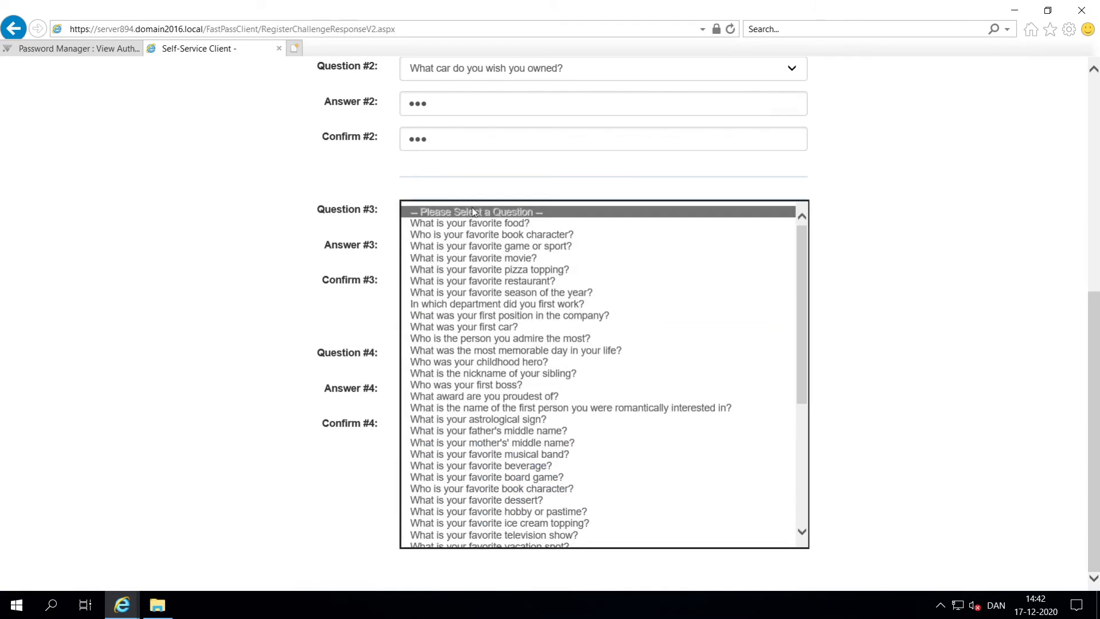
pyautogui.click(470, 224)
pyautogui.click(468, 244)
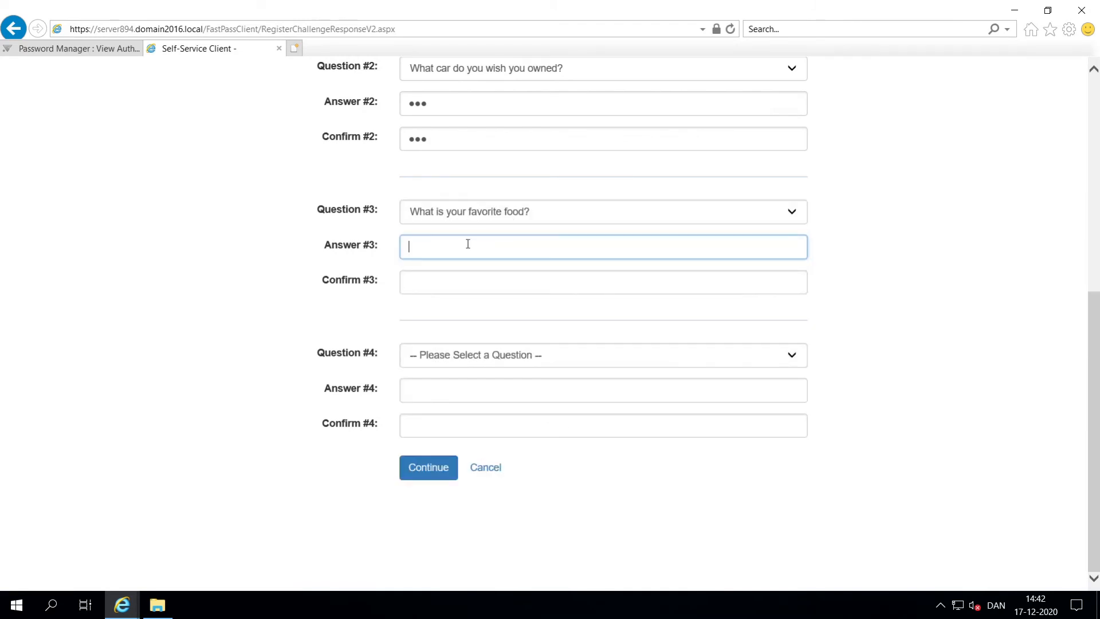
pyautogui.write('••••')
pyautogui.press('Tab')
pyautogui.write('•••')
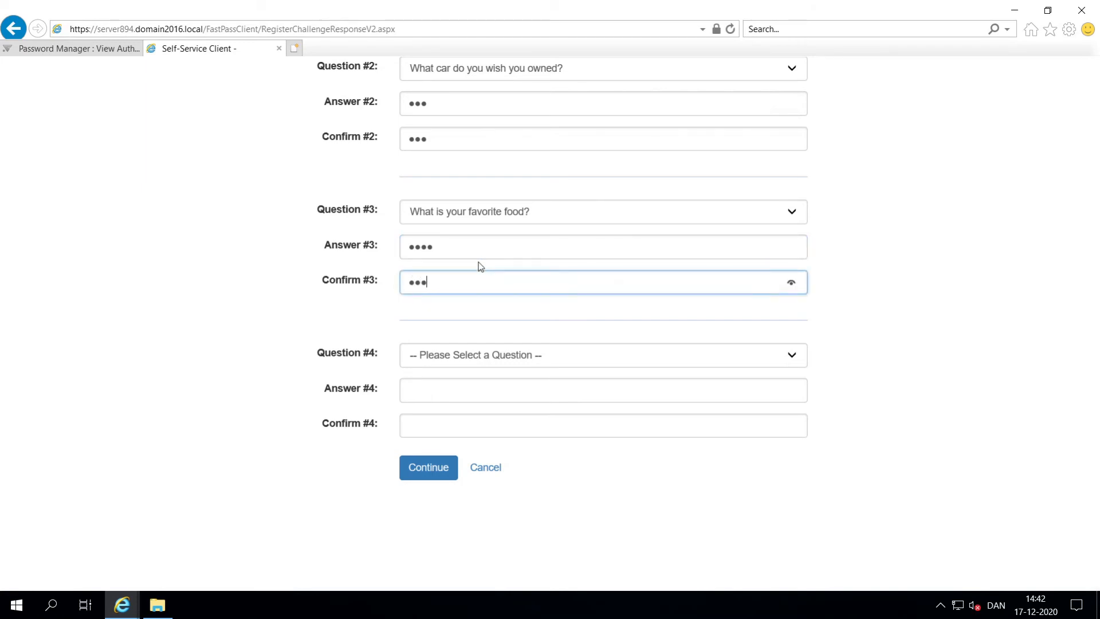
pyautogui.press('BackSpace')
pyautogui.write('••')
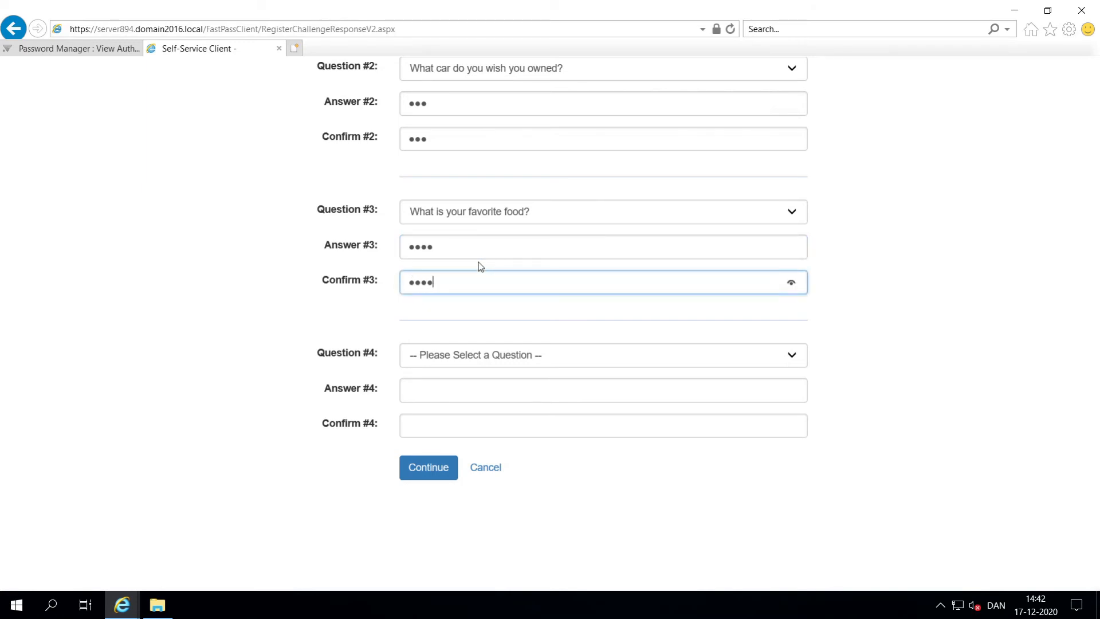
# Step: Answer the book character question for challenge 4, submit, and acknowledge the enrollment
pyautogui.click(432, 359)
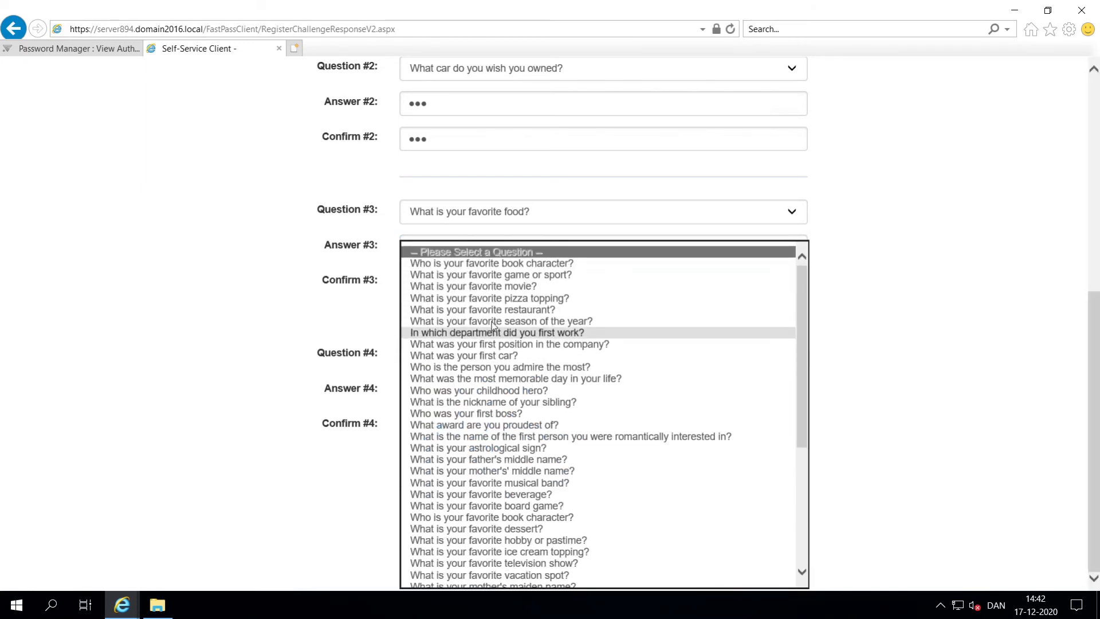
pyautogui.click(532, 264)
pyautogui.press('Tab')
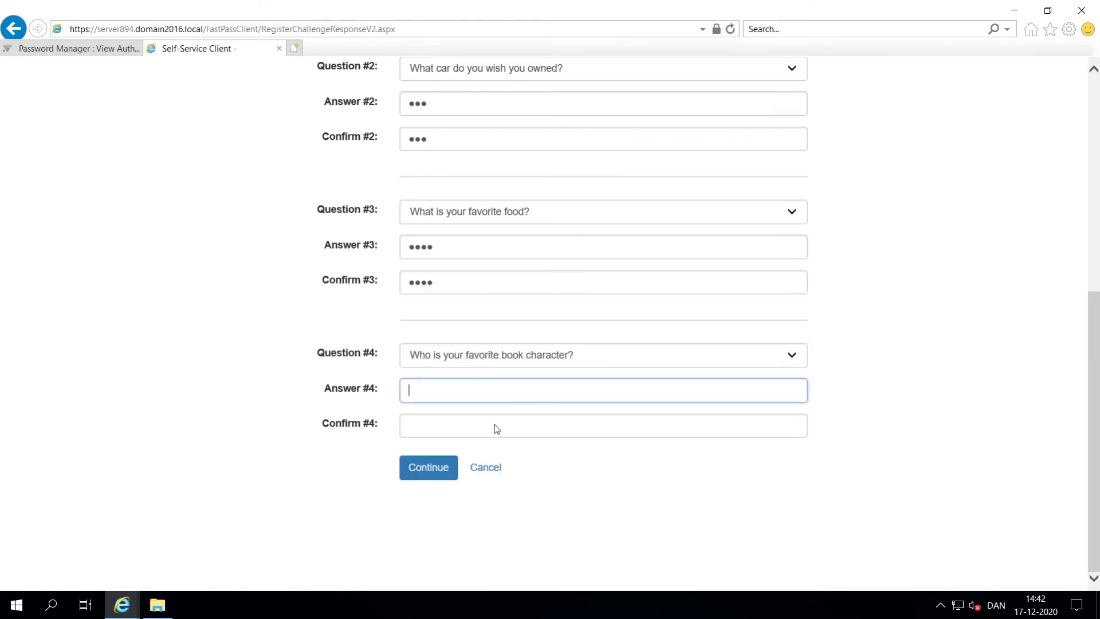
pyautogui.write('••••')
pyautogui.press('Tab')
pyautogui.write('•')
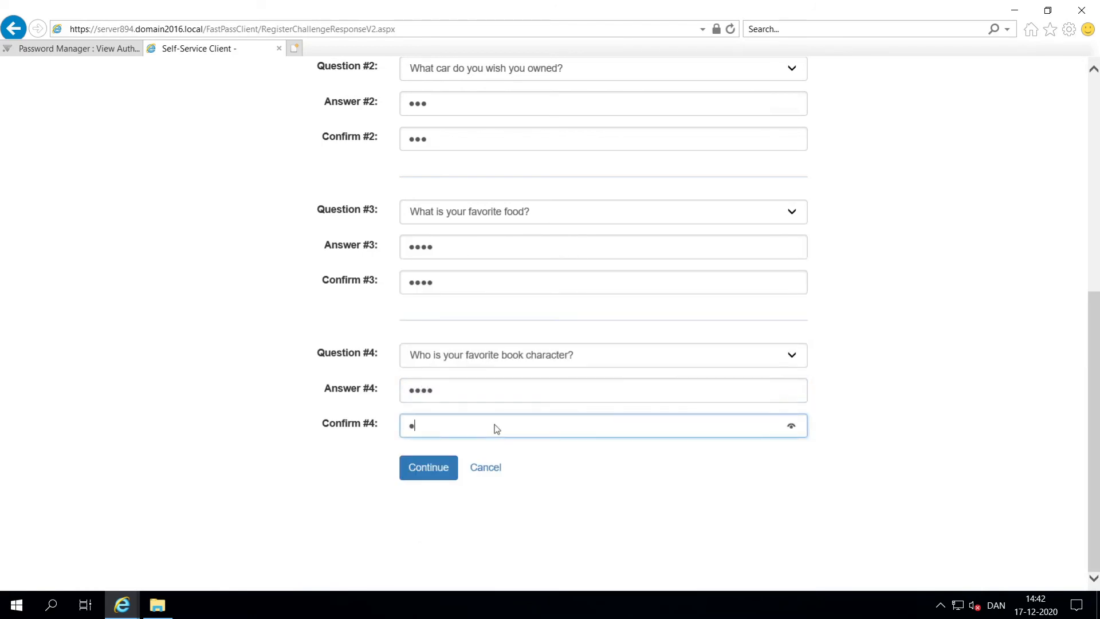
pyautogui.write('•••')
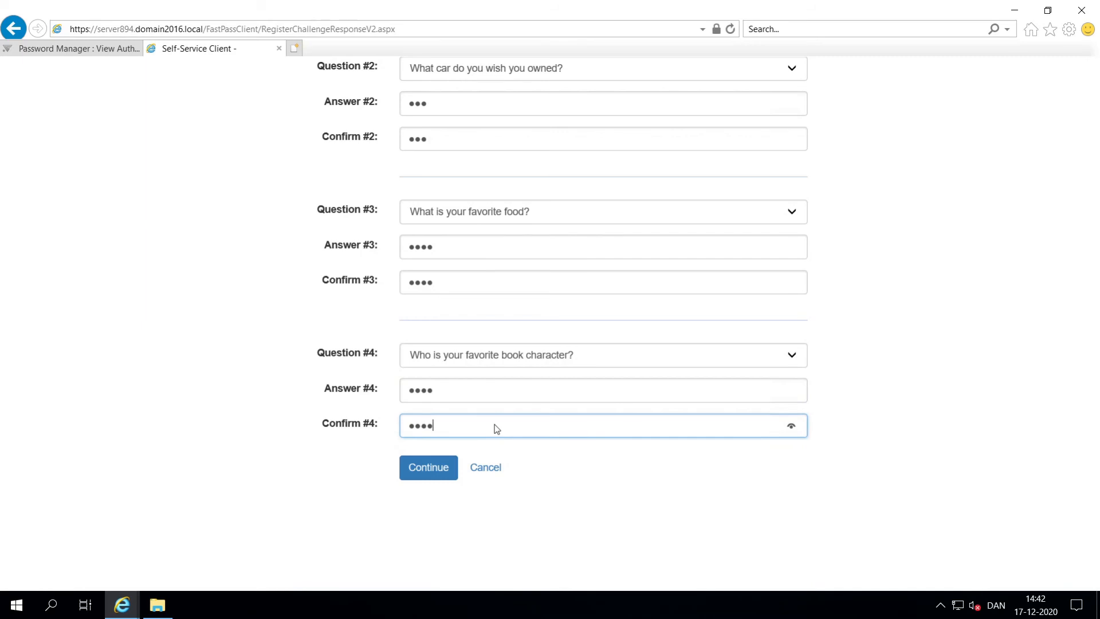
pyautogui.click(440, 464)
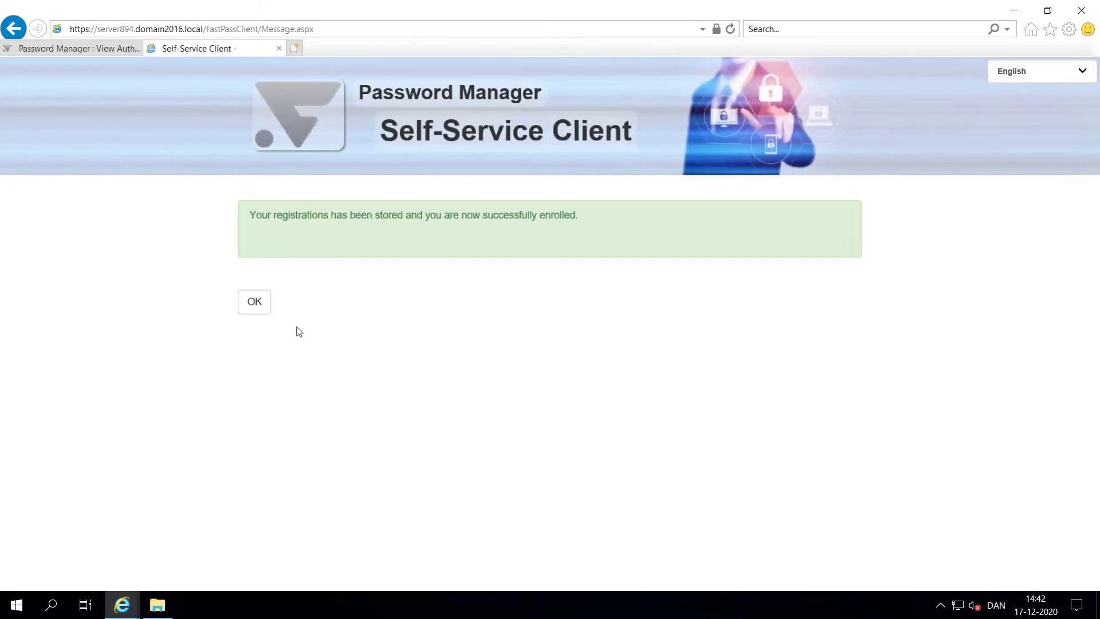
pyautogui.click(266, 308)
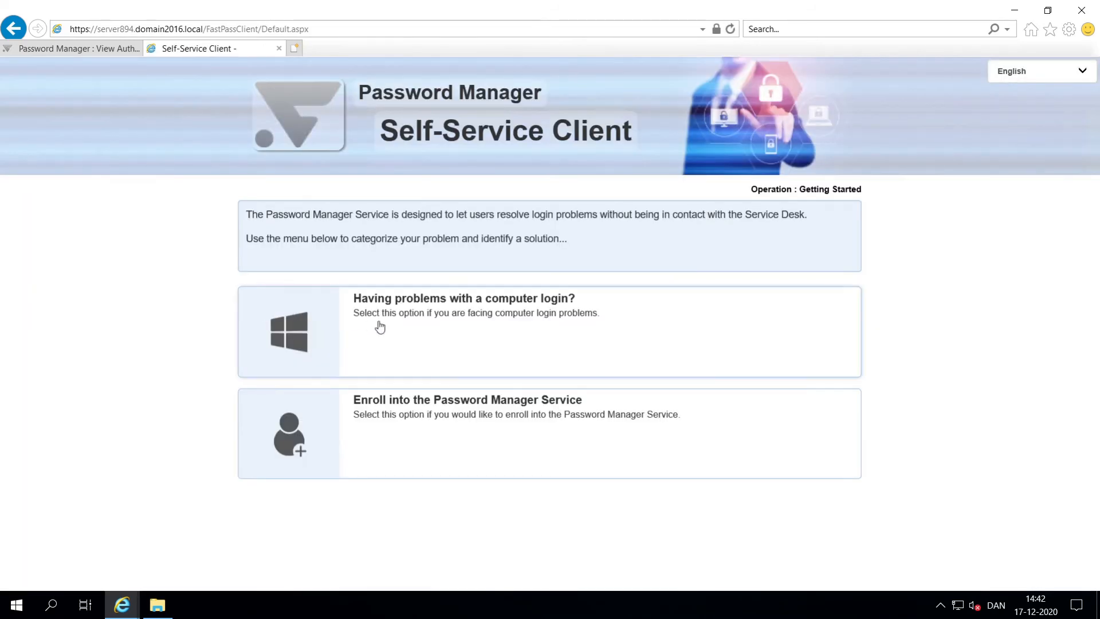
# Step: Report a computer login problem, entering the user ID and security code
pyautogui.click(379, 327)
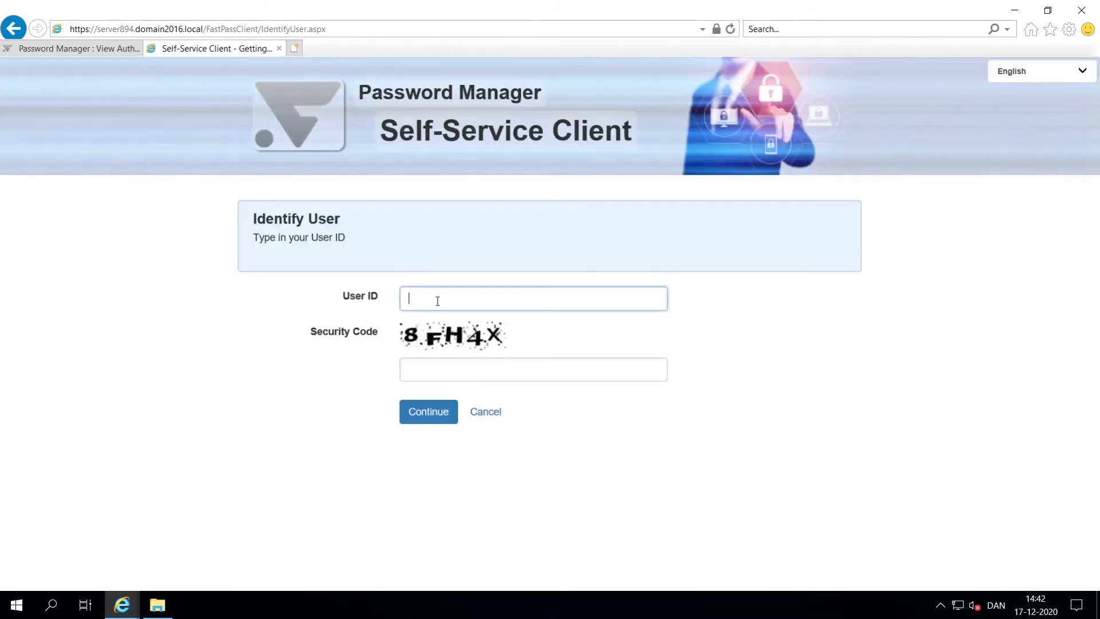
pyautogui.write('fpuser1')
pyautogui.press('Tab')
pyautogui.write('8')
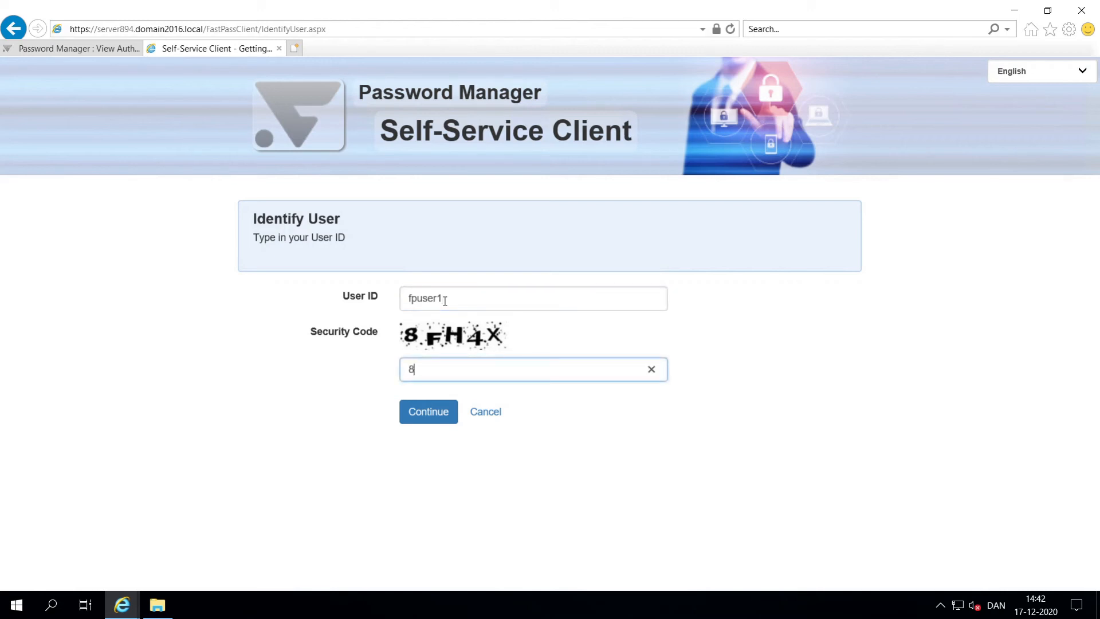
pyautogui.write('FH4X')
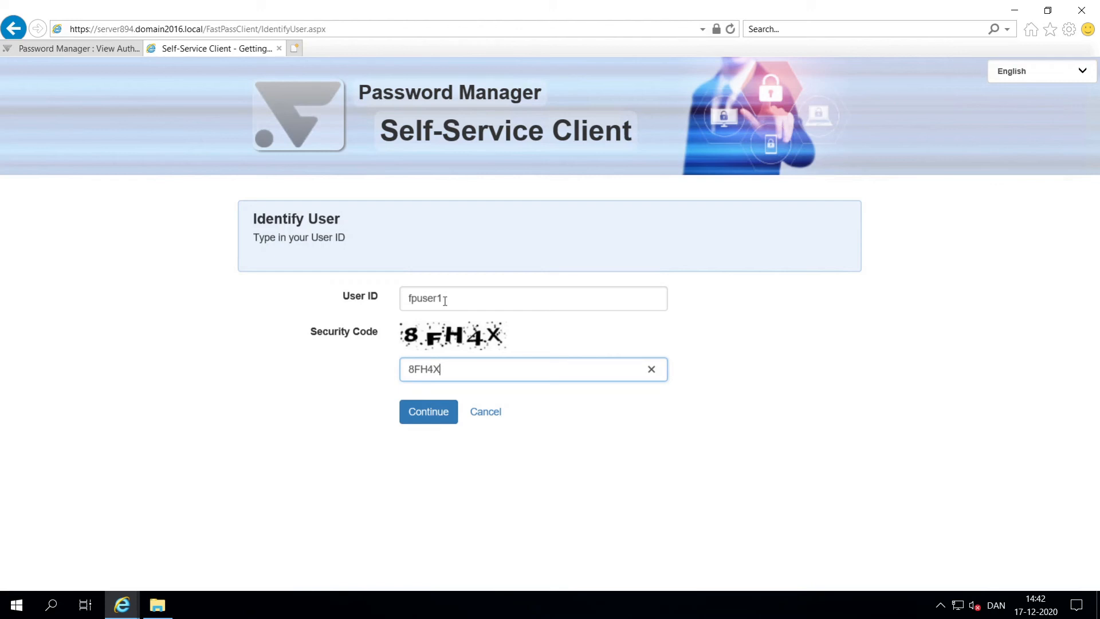
pyautogui.click(455, 413)
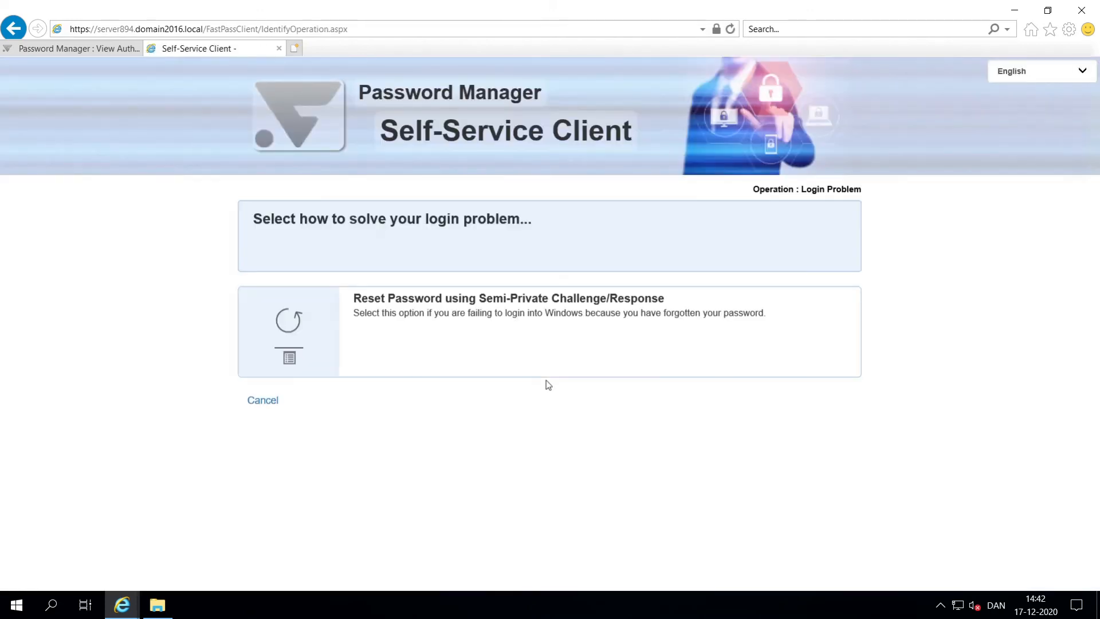
# Step: Choose Reset Password and answer the two challenge questions
pyautogui.click(538, 359)
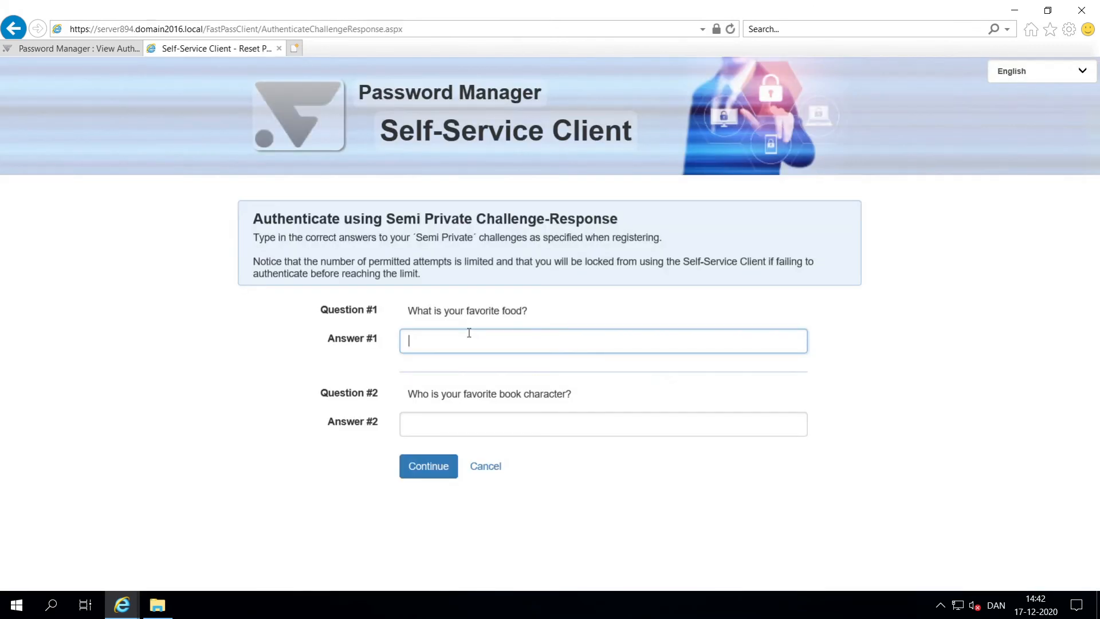
pyautogui.write('pi')
pyautogui.press('Tab')
pyautogui.write('ha')
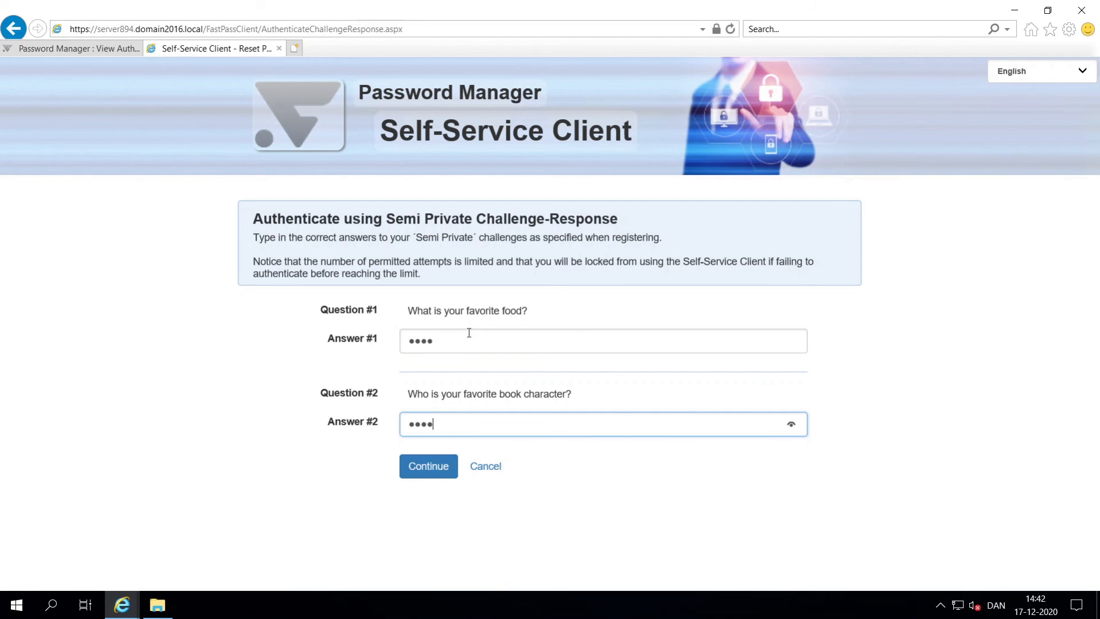
pyautogui.click(427, 468)
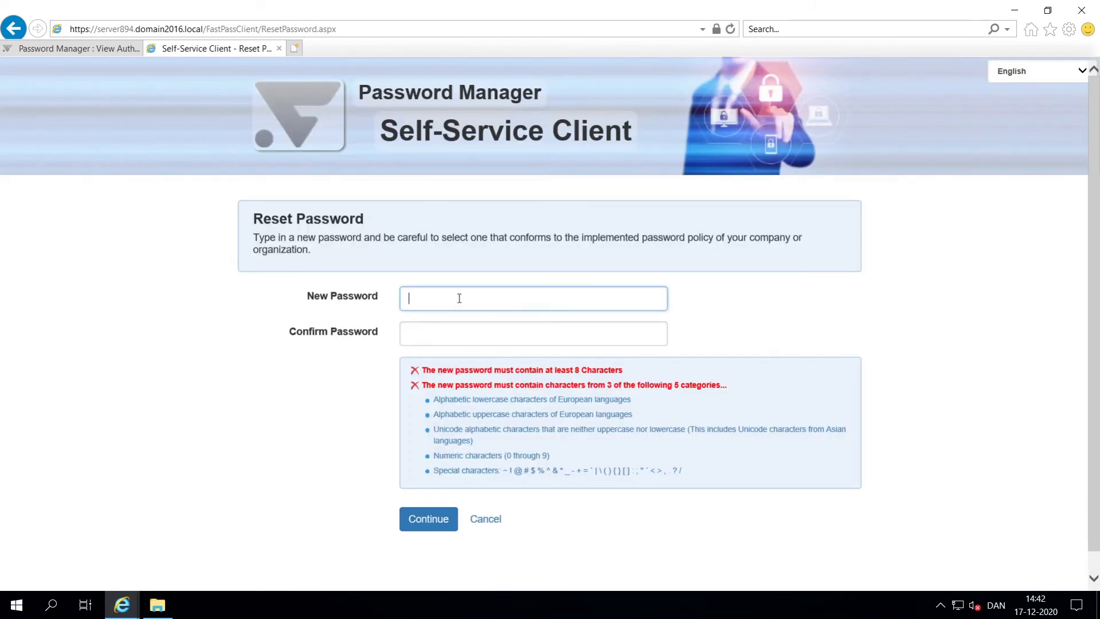
# Step: Enter and confirm the new password, submit it, and acknowledge the successful reset
pyautogui.write('Passw0')
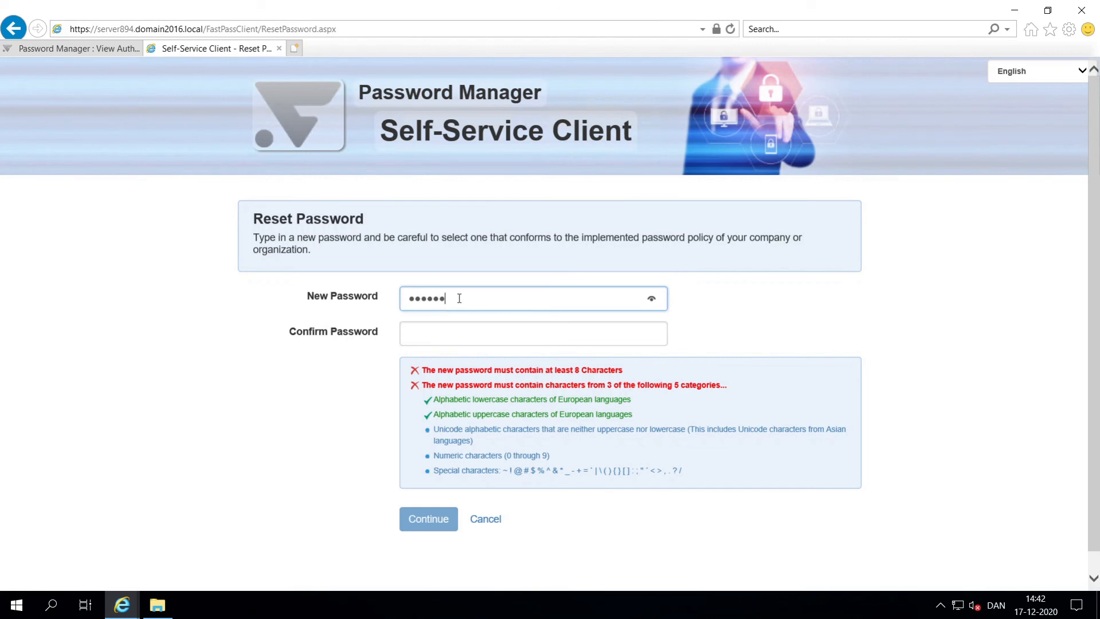
pyautogui.write('rd')
pyautogui.press('Tab')
pyautogui.write('Pa')
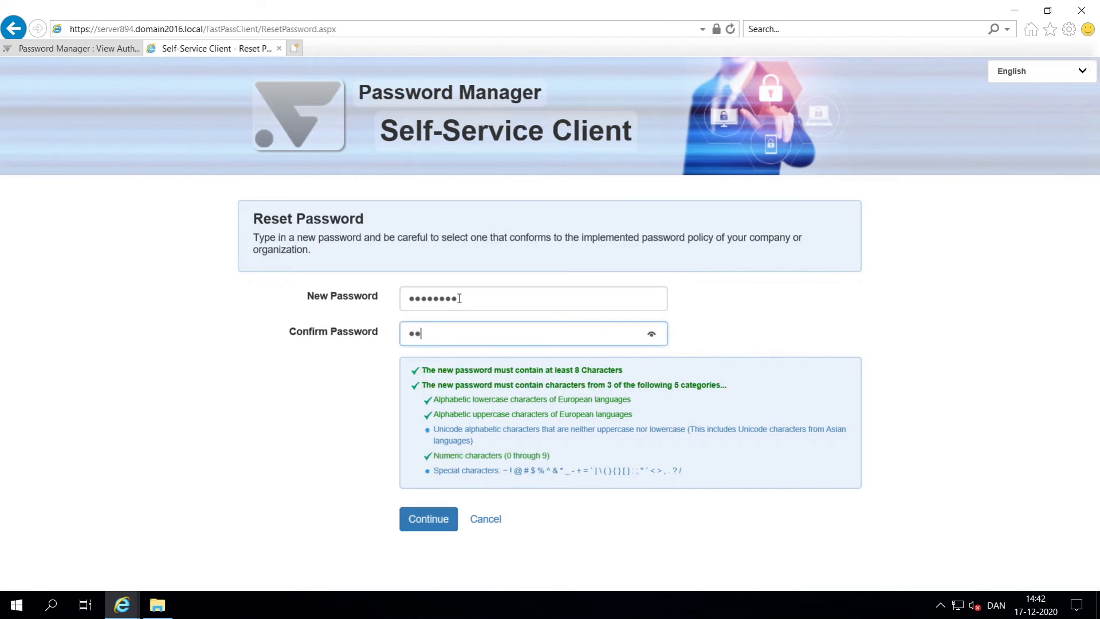
pyautogui.write('ssw0rd')
pyautogui.click(433, 518)
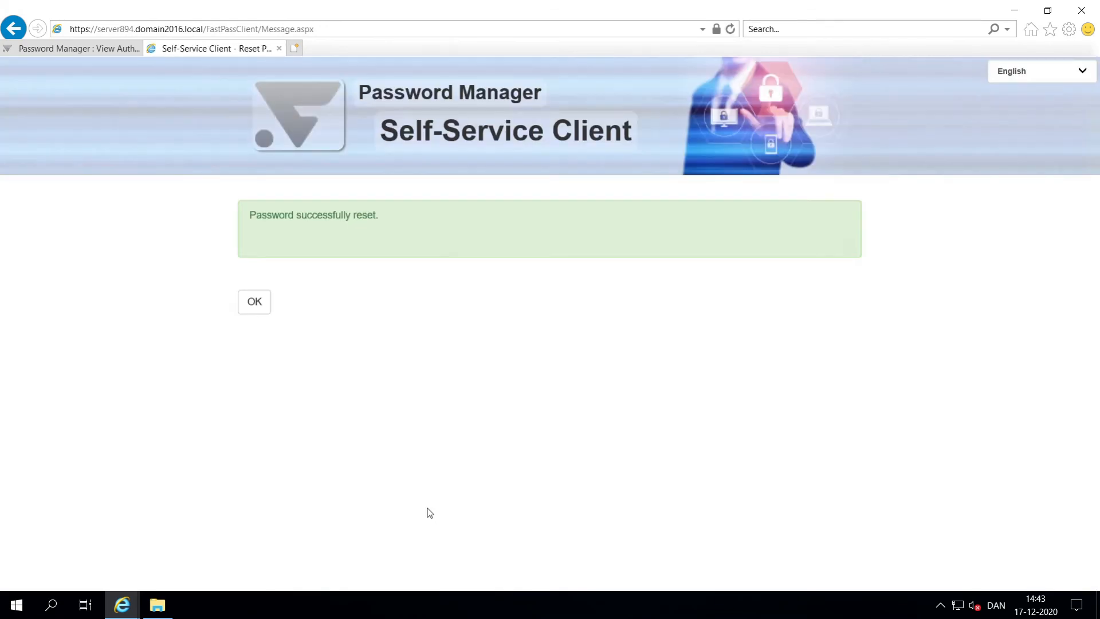
pyautogui.click(256, 303)
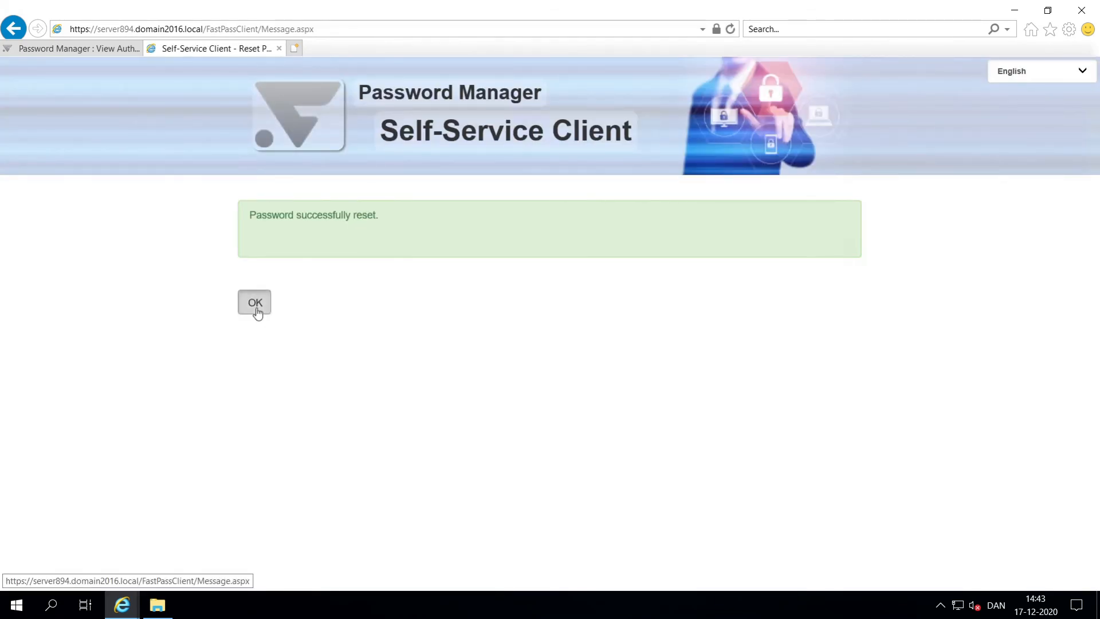